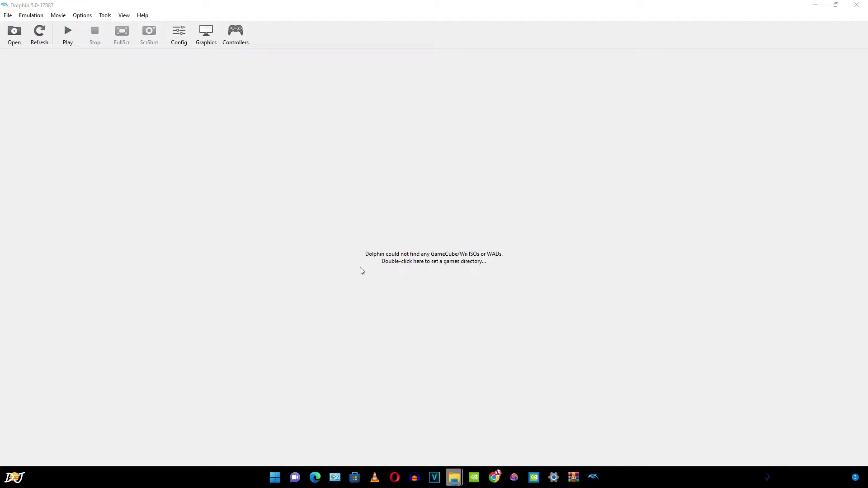
# - Set the games directory to the Dolphin ROM folder on drive E
pyautogui.doubleClick(409, 264)
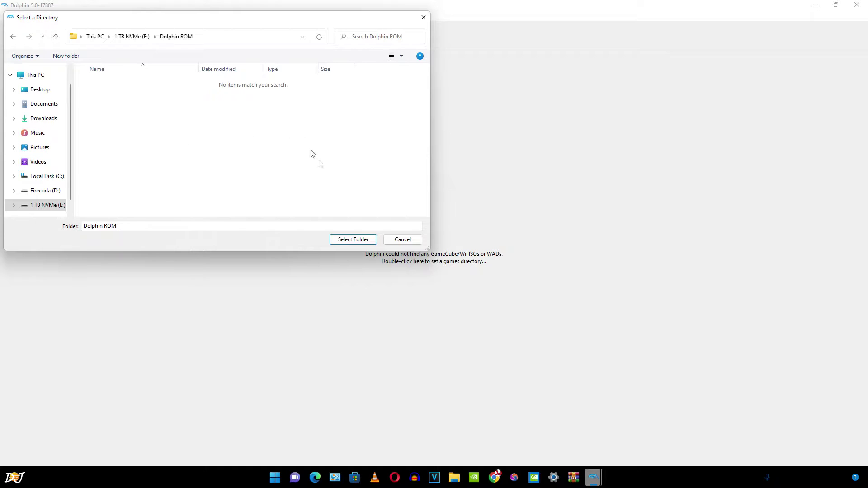
pyautogui.click(340, 241)
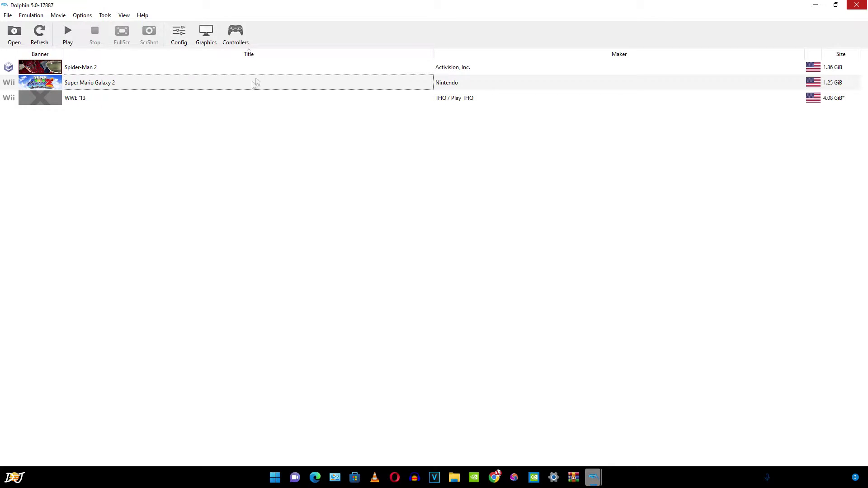
# - Clear all mappings of the GameCube controller at Port 1 and choose XInput/0/Gamepad as its device
pyautogui.click(240, 44)
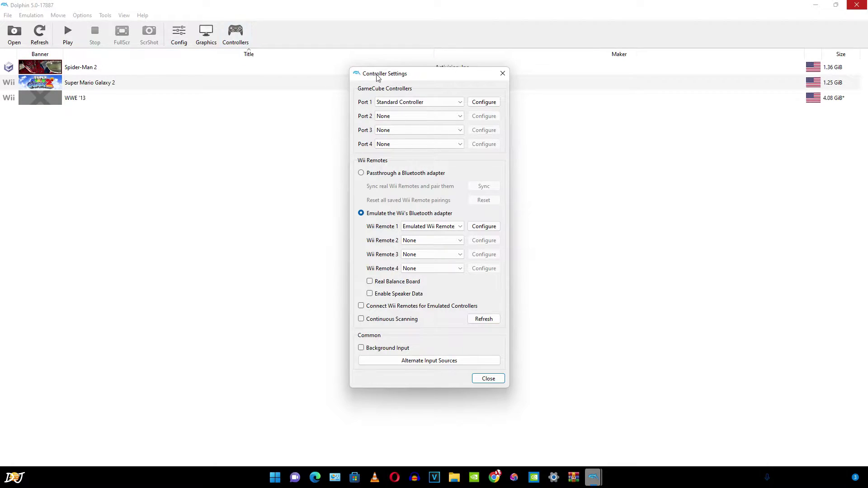
pyautogui.click(489, 104)
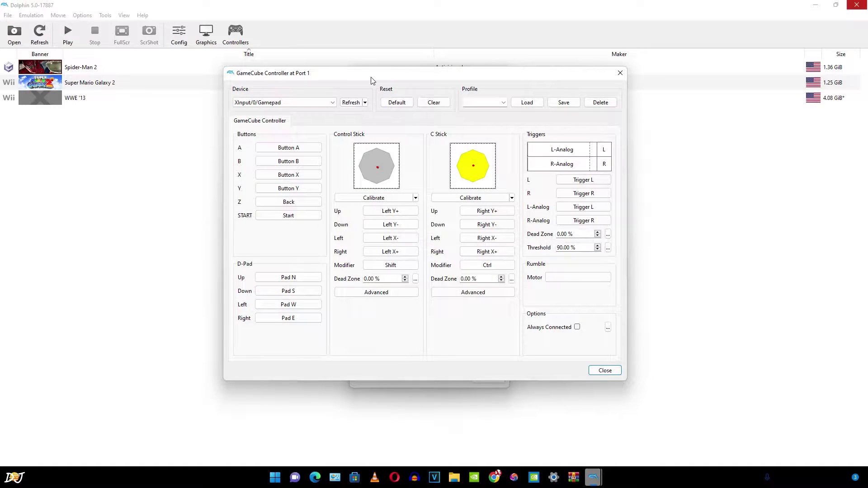
pyautogui.click(434, 103)
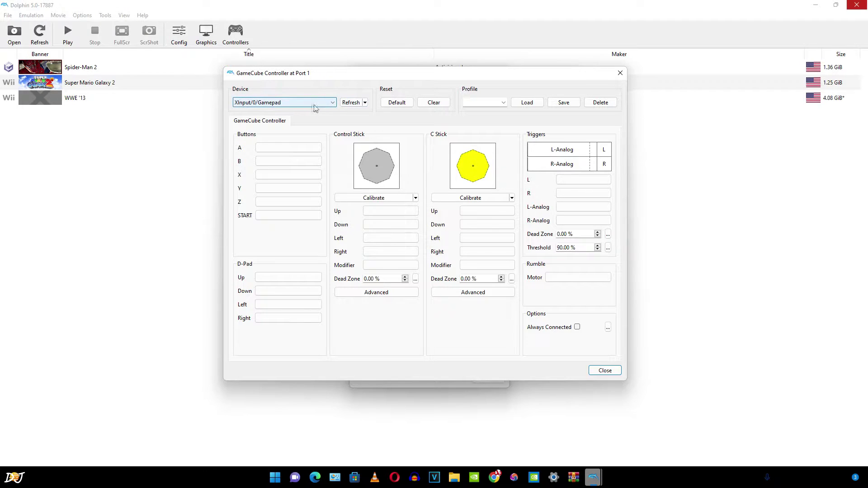
pyautogui.click(334, 104)
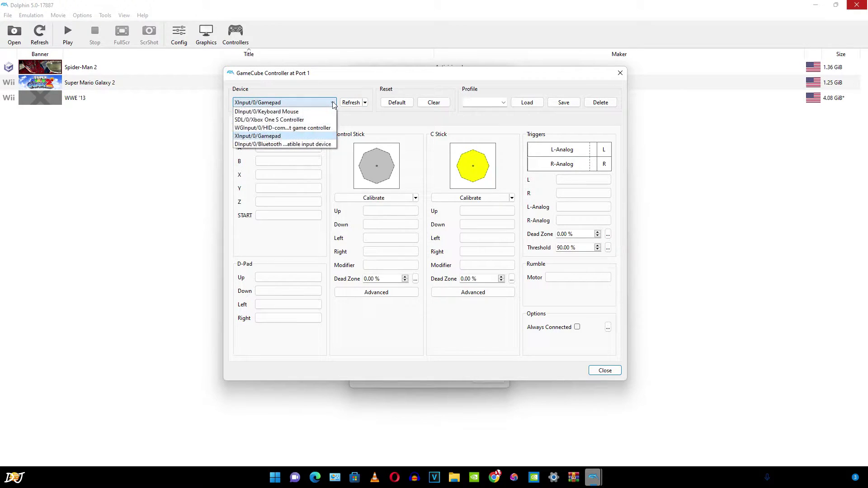
pyautogui.click(288, 137)
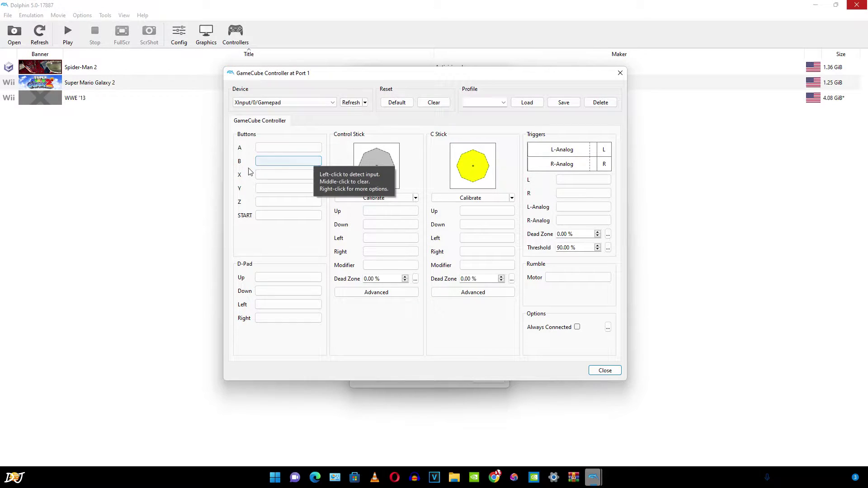
# - Map GameCube buttons A, B, X and Y to the matching gamepad buttons, Z to Back and START to Start
pyautogui.click(268, 151)
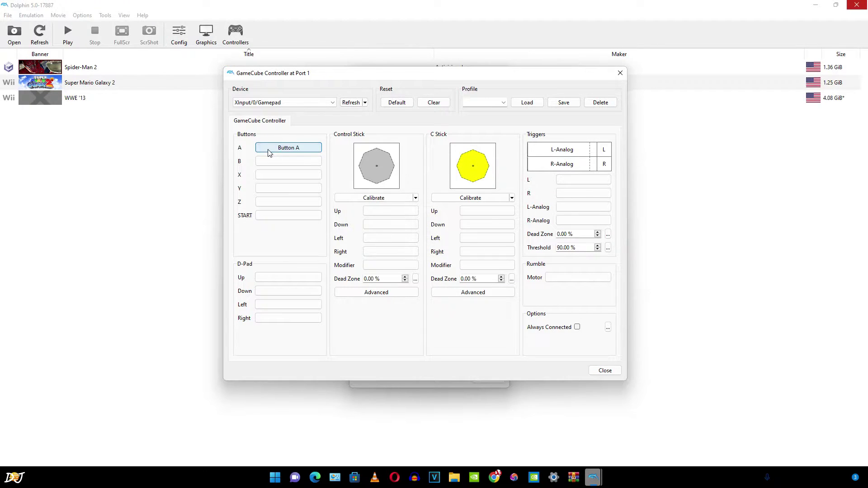
pyautogui.click(274, 162)
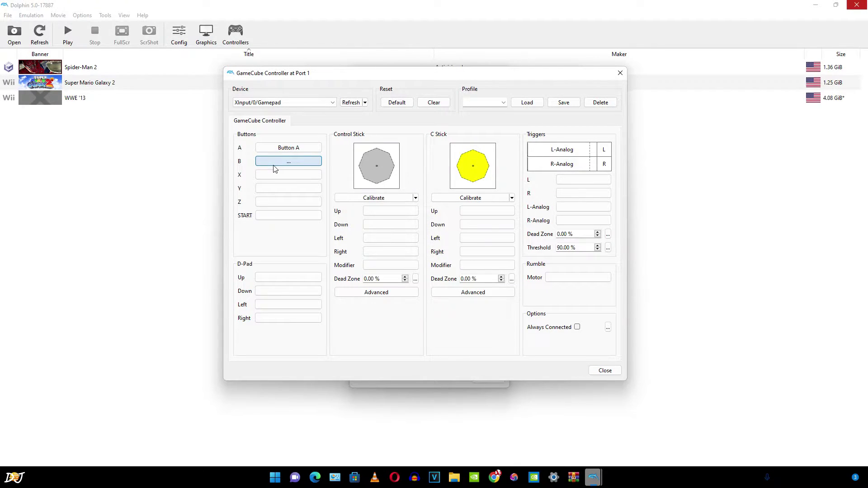
pyautogui.click(277, 177)
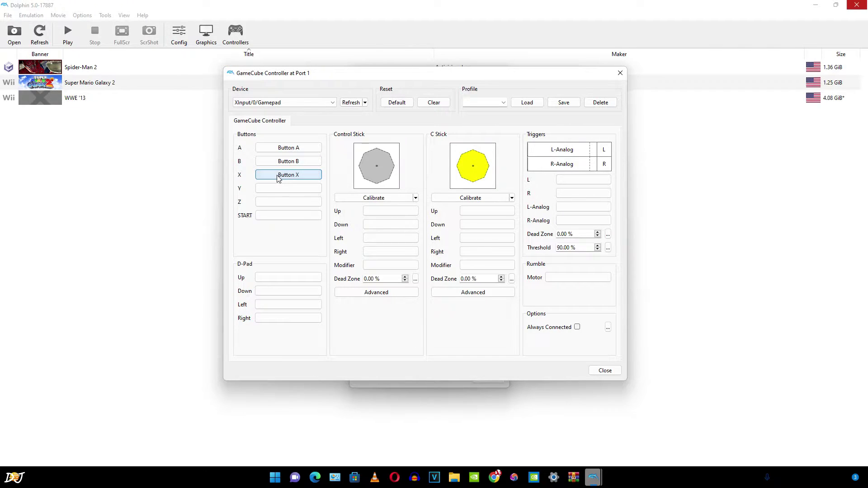
pyautogui.click(282, 188)
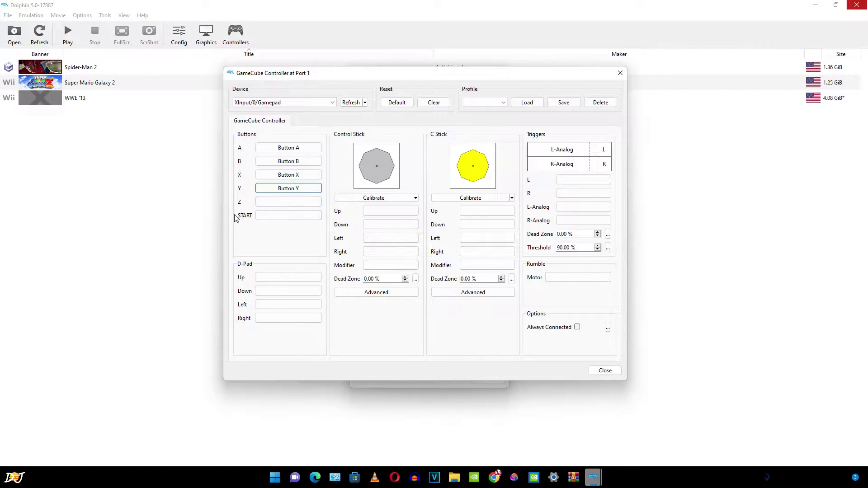
pyautogui.click(297, 203)
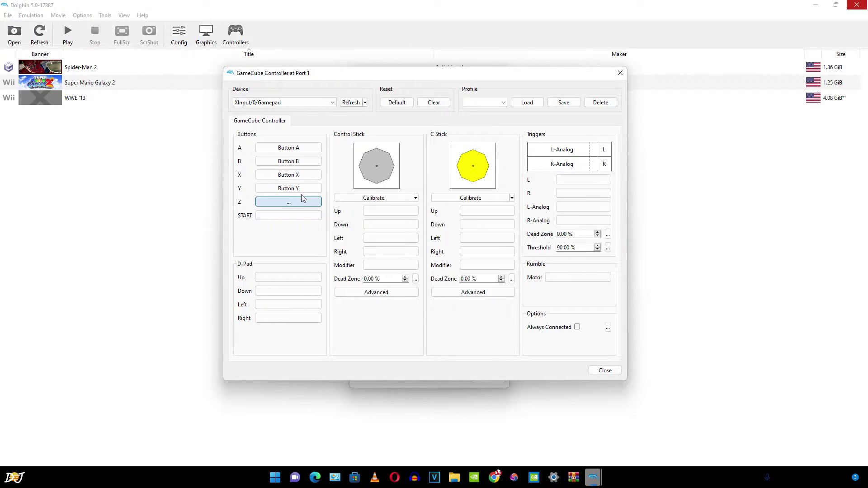
pyautogui.click(295, 216)
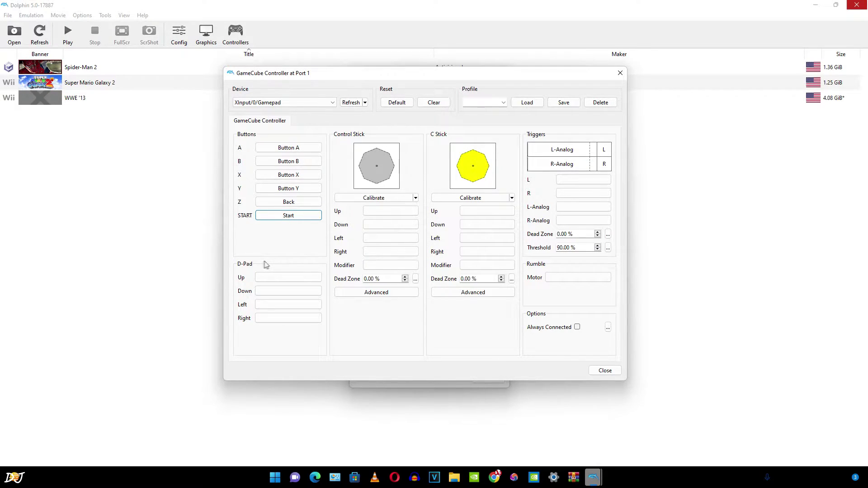
# - Map the GameCube D-Pad's up, down, left and right to Pad N, Pad S, Pad W and Pad E
pyautogui.click(277, 278)
pyautogui.click(282, 292)
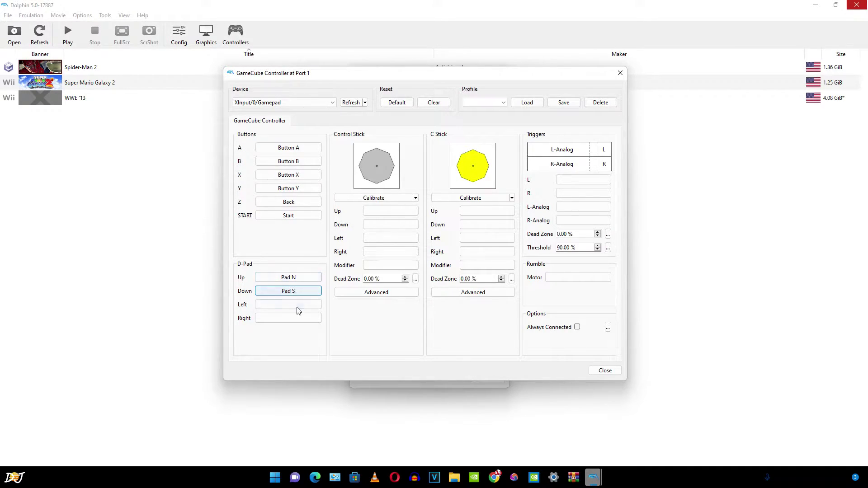
pyautogui.click(296, 309)
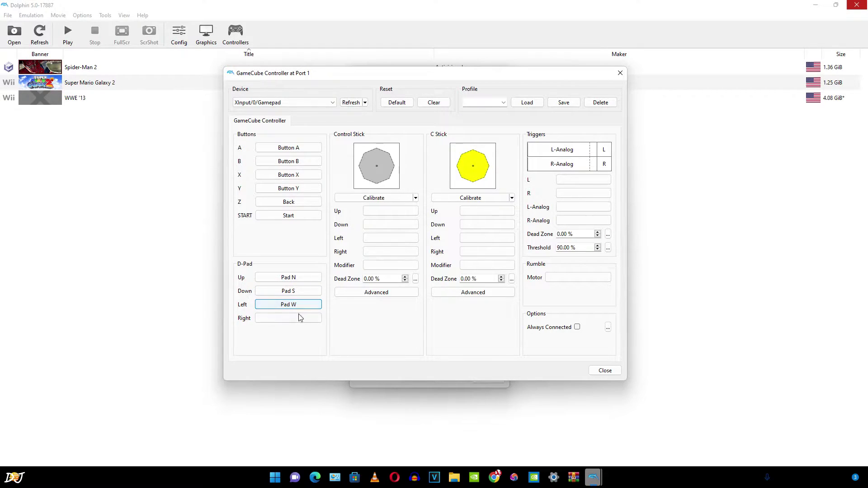
pyautogui.click(298, 318)
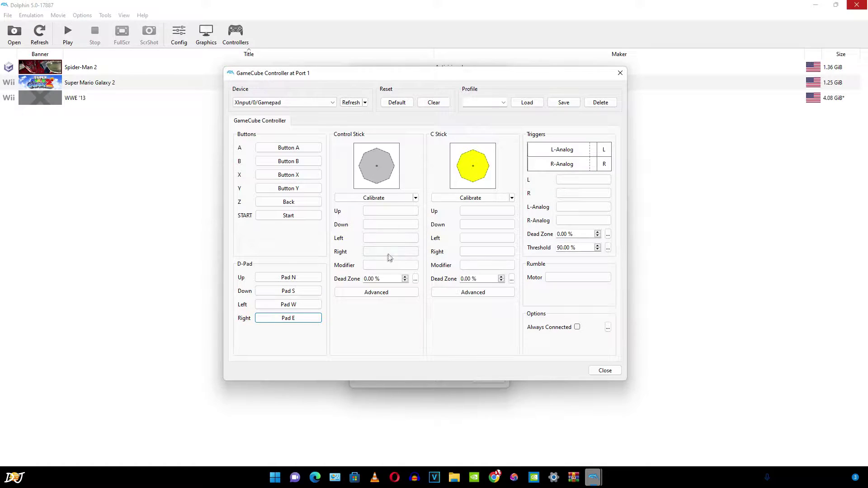
# - Map the Control Stick's up, down, left and right to Left Y+, Left Y-, Left X- and Left X+
pyautogui.click(385, 213)
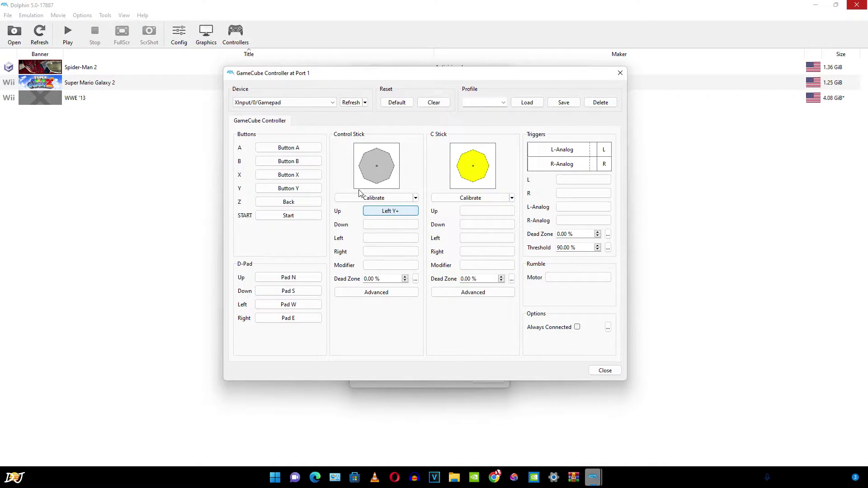
pyautogui.click(407, 226)
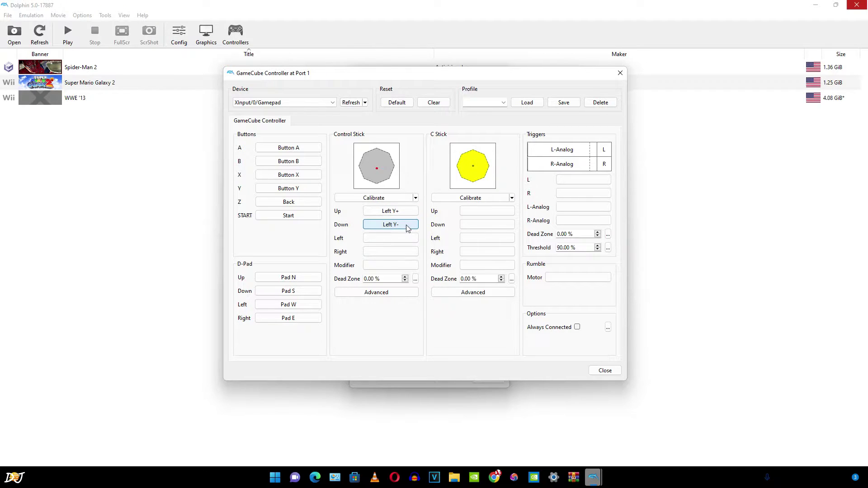
pyautogui.click(410, 240)
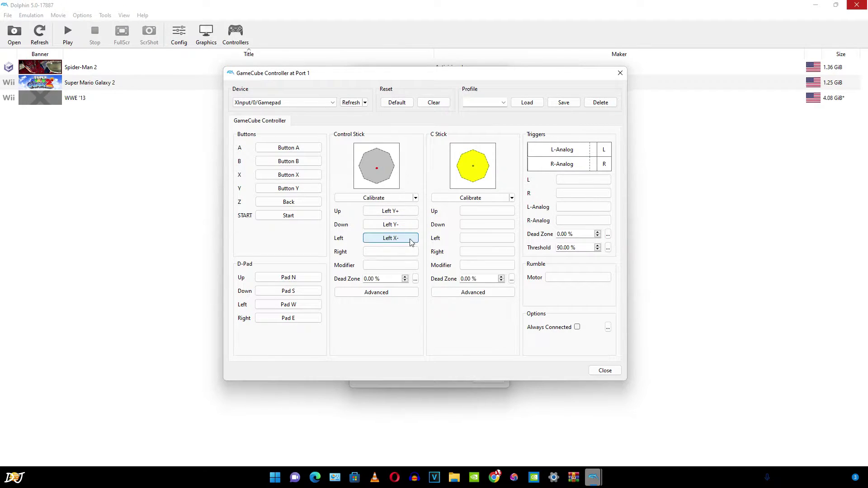
pyautogui.click(402, 252)
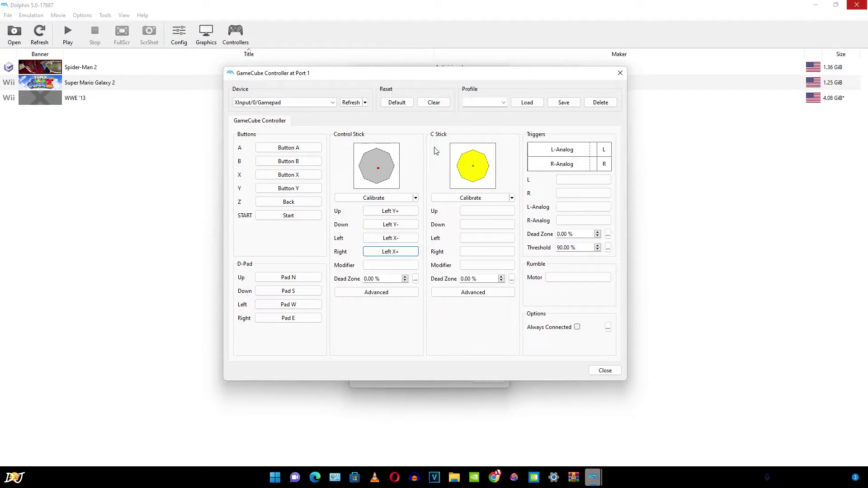
# - Map the C Stick's up, down, left and right to Right Y+, Right Y-, Right X- and Right X+
pyautogui.click(473, 214)
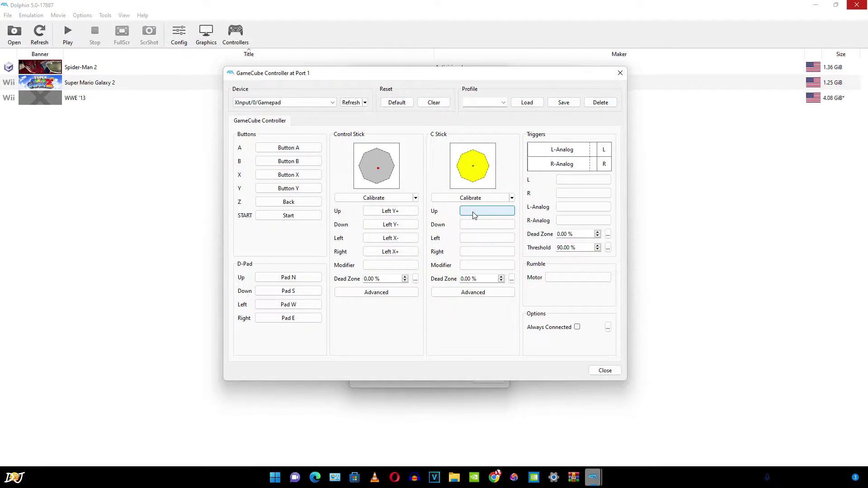
pyautogui.click(484, 224)
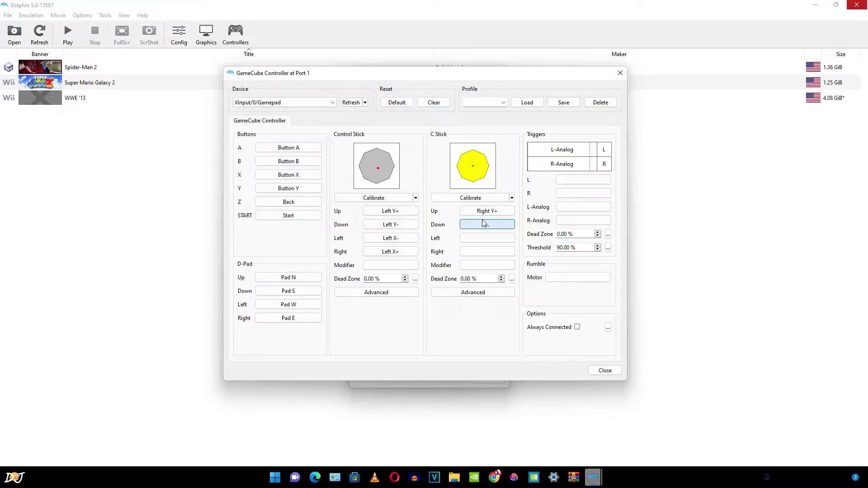
pyautogui.click(483, 238)
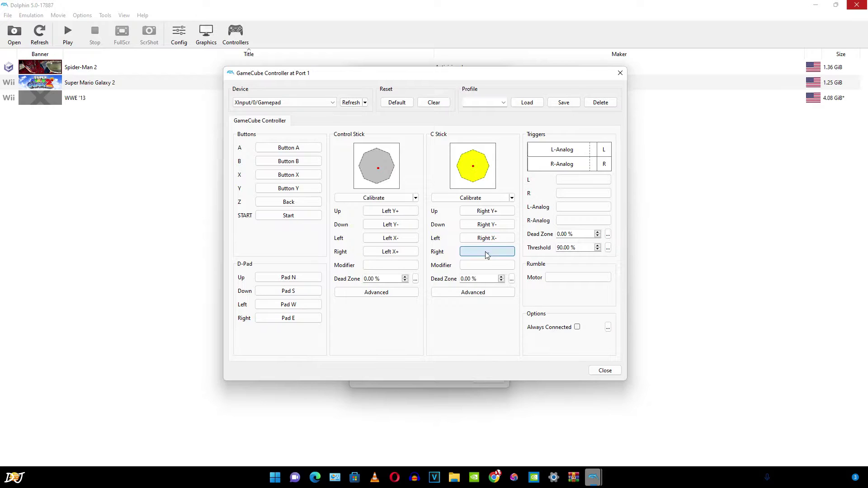
pyautogui.click(487, 252)
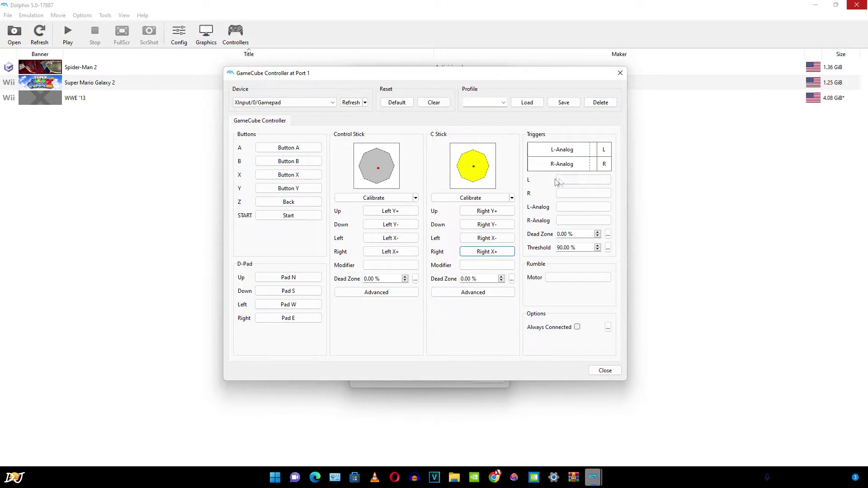
# - Map the GameCube L and L-Analog triggers to Trigger L, and R and R-Analog to Trigger R
pyautogui.click(587, 182)
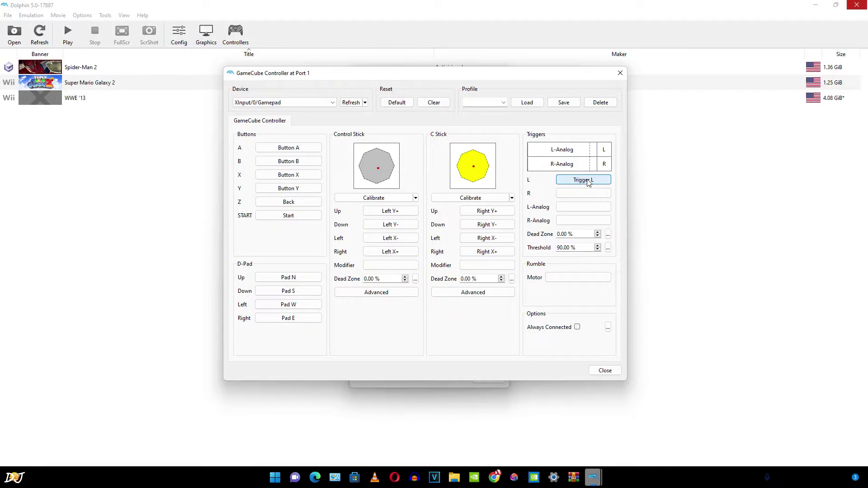
pyautogui.click(590, 192)
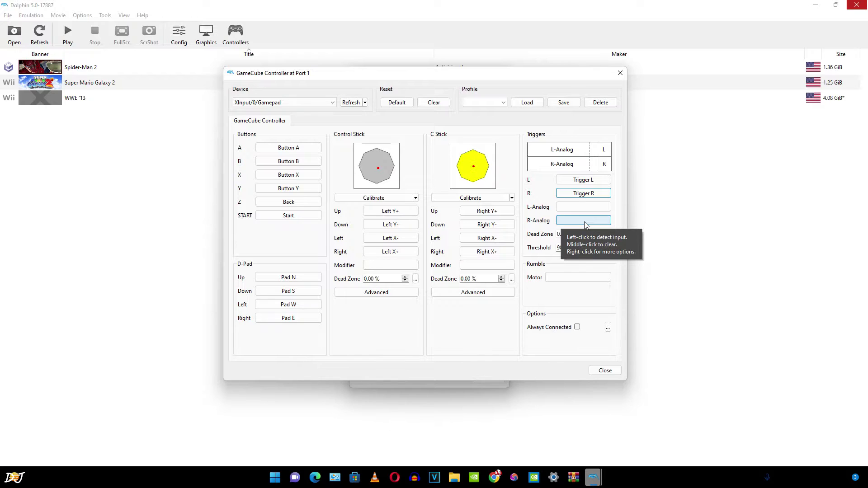
pyautogui.click(601, 207)
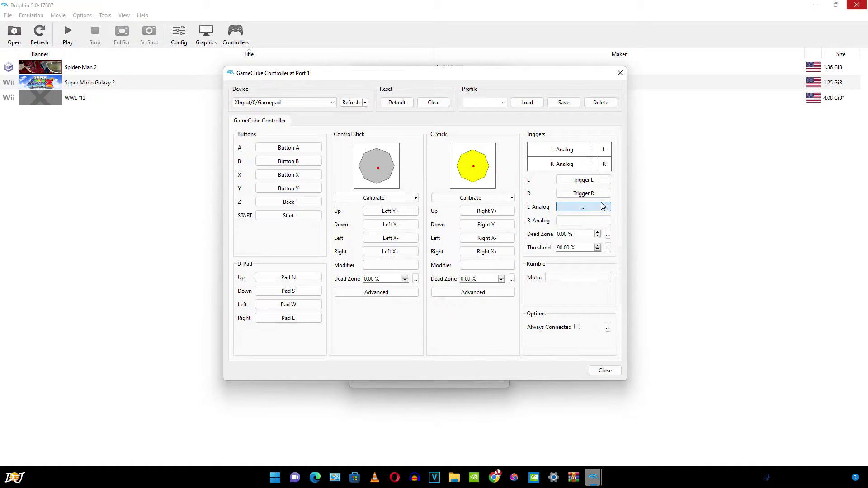
pyautogui.click(597, 221)
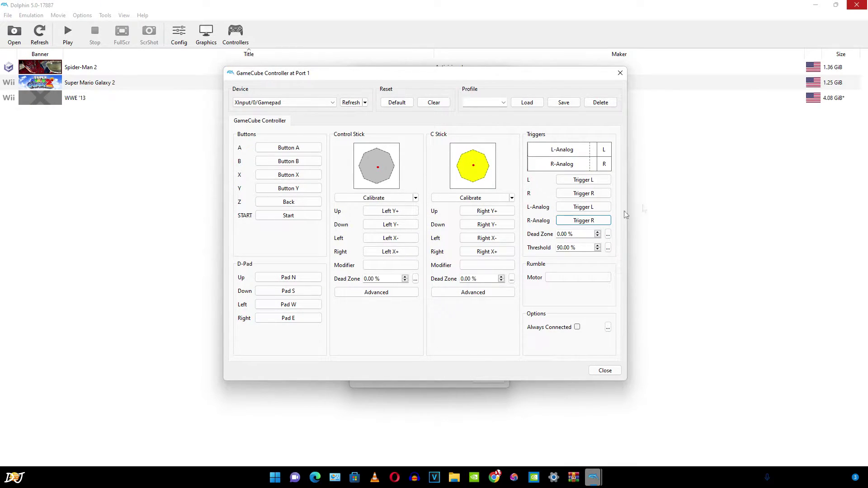
# - Save the GameCube controller mapping as a profile named 1 and close its configuration
pyautogui.click(335, 103)
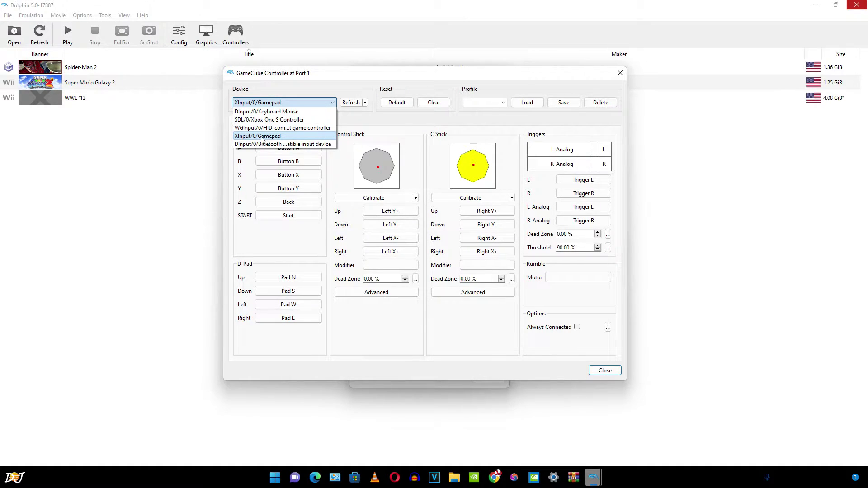
pyautogui.click(372, 124)
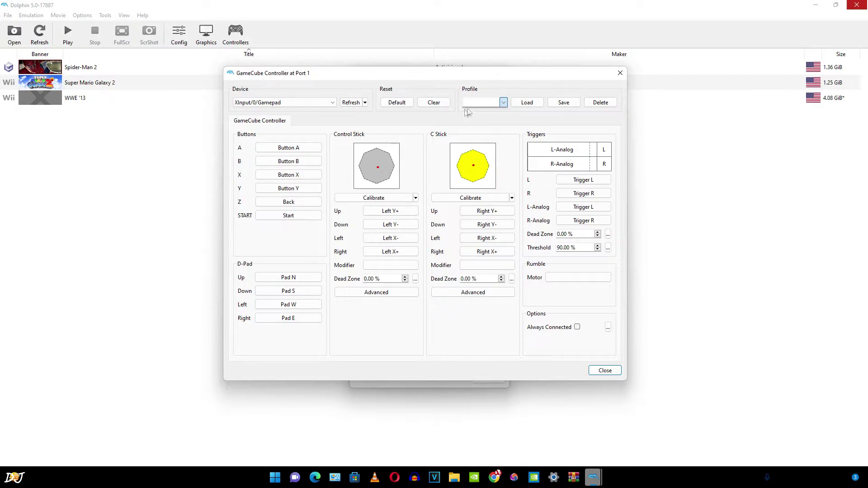
pyautogui.click(484, 105)
pyautogui.write('1')
pyautogui.click(559, 104)
pyautogui.click(596, 373)
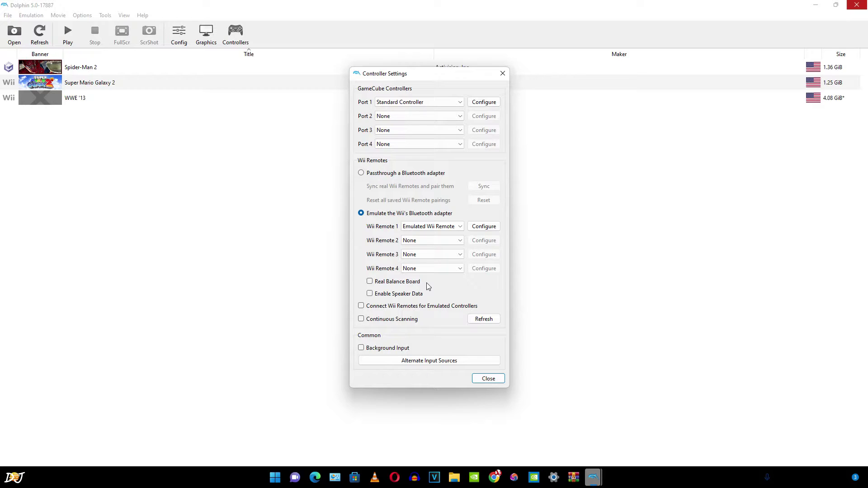
# - Clear all mappings of emulated Wii Remote 1 and choose XInput/0/Gamepad as its device
pyautogui.click(493, 229)
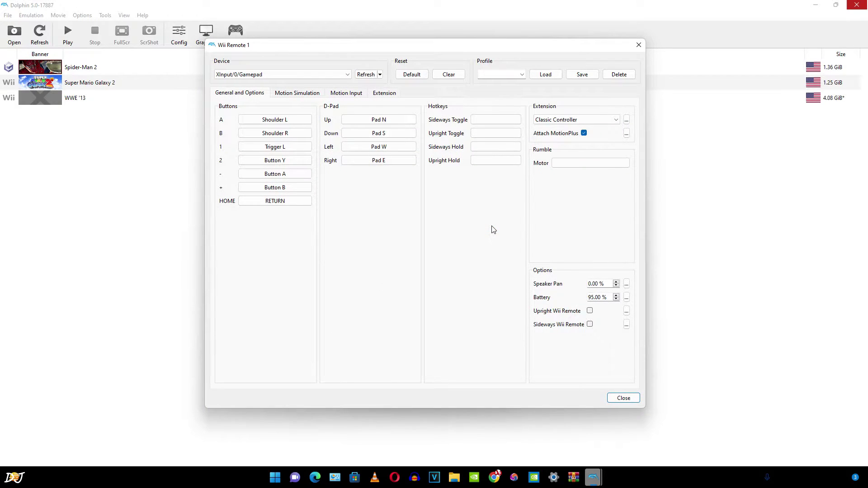
pyautogui.click(456, 76)
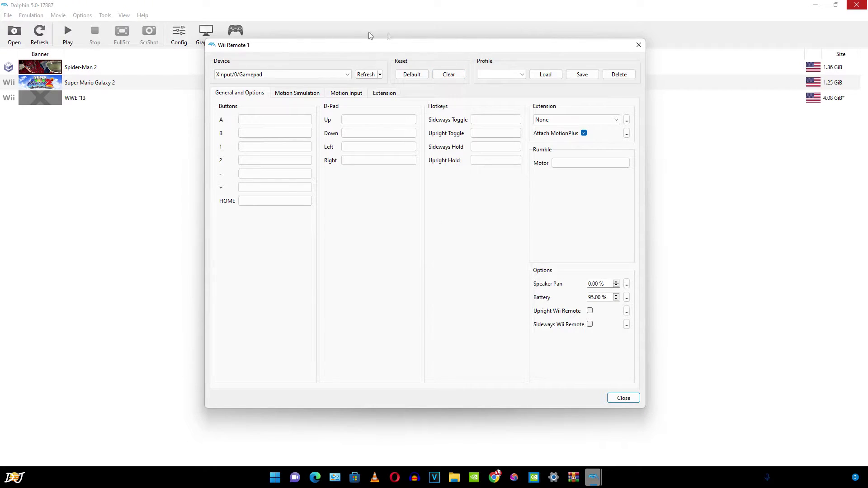
pyautogui.click(335, 75)
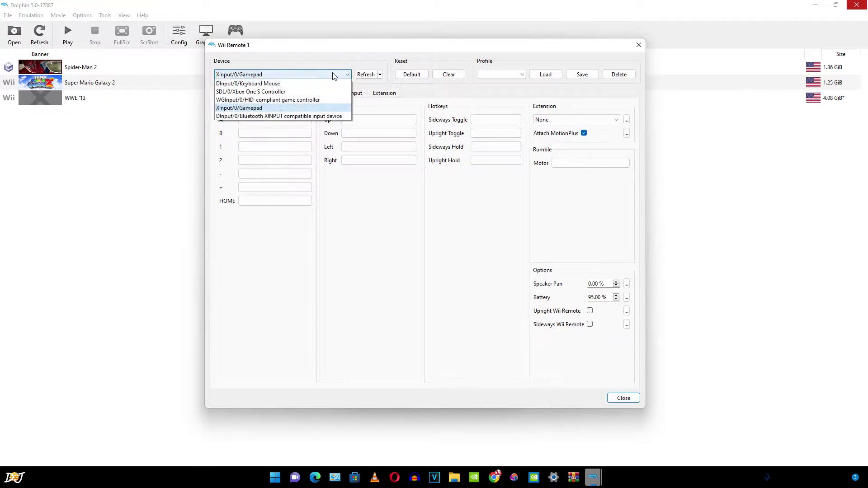
pyautogui.click(234, 109)
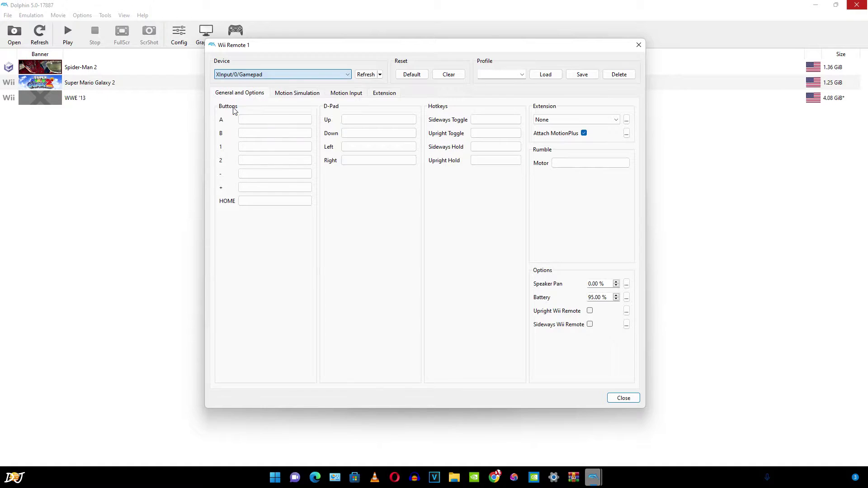
# - Map the Wii Remote's A, B, 1, 2, - and + to Shoulder L, Shoulder R, Trigger L, Button Y, Button A and Button B
pyautogui.click(260, 125)
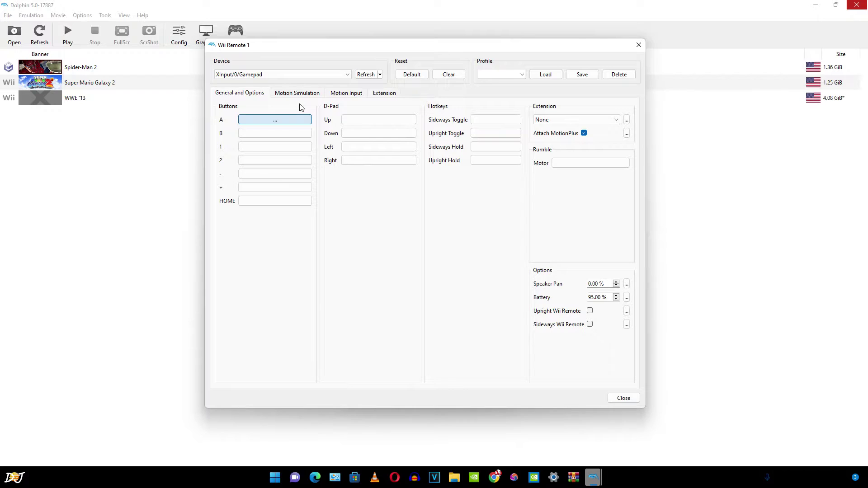
pyautogui.click(275, 134)
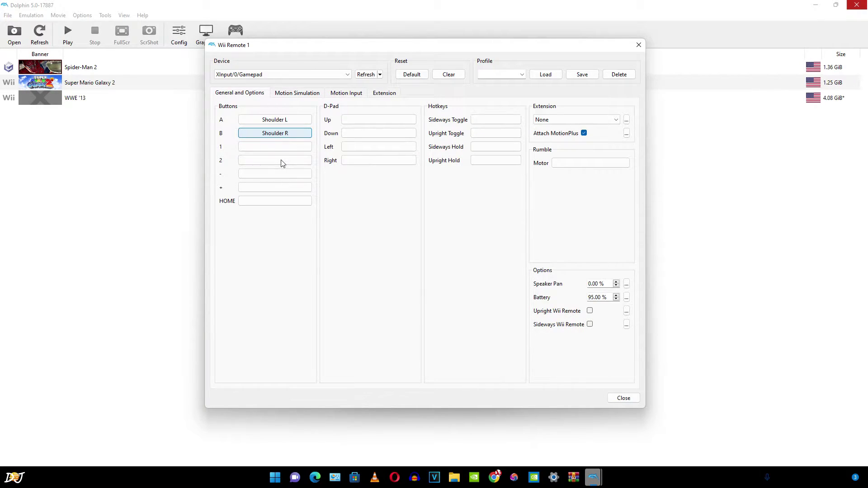
pyautogui.click(276, 148)
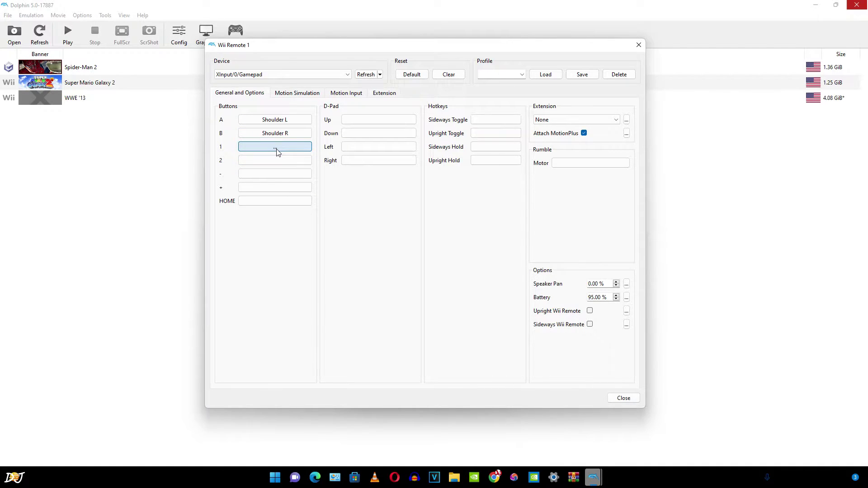
pyautogui.click(267, 166)
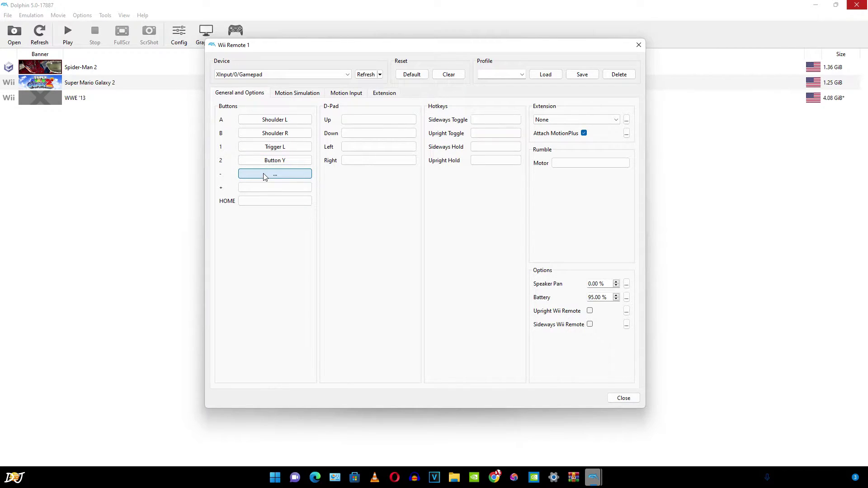
pyautogui.click(263, 188)
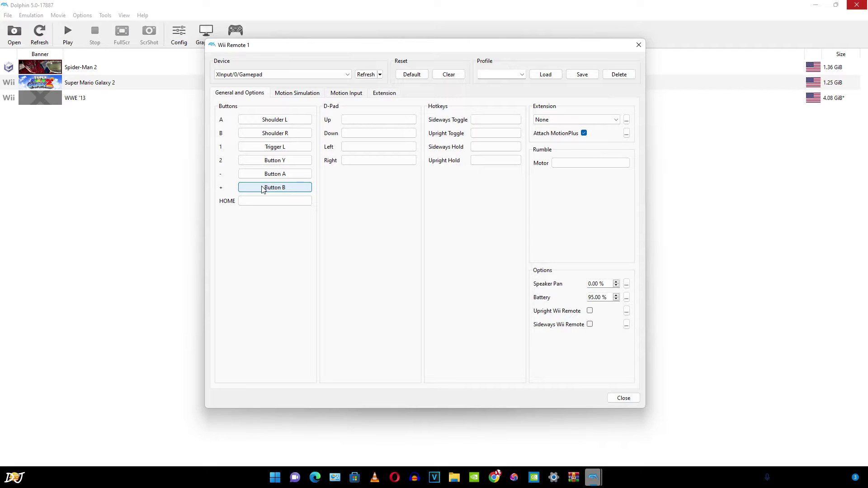
# - Map the Wii Remote's D-Pad up, down, left and right to Pad N, Pad S, Pad W and Pad E
pyautogui.click(362, 118)
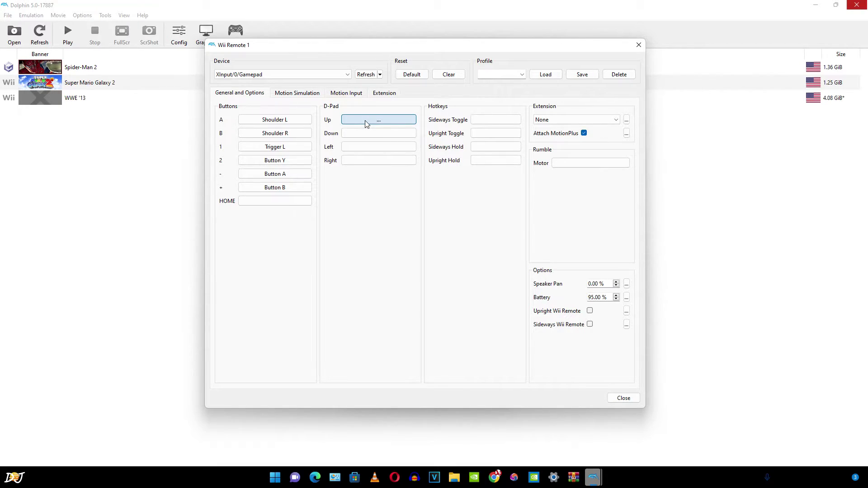
pyautogui.click(368, 135)
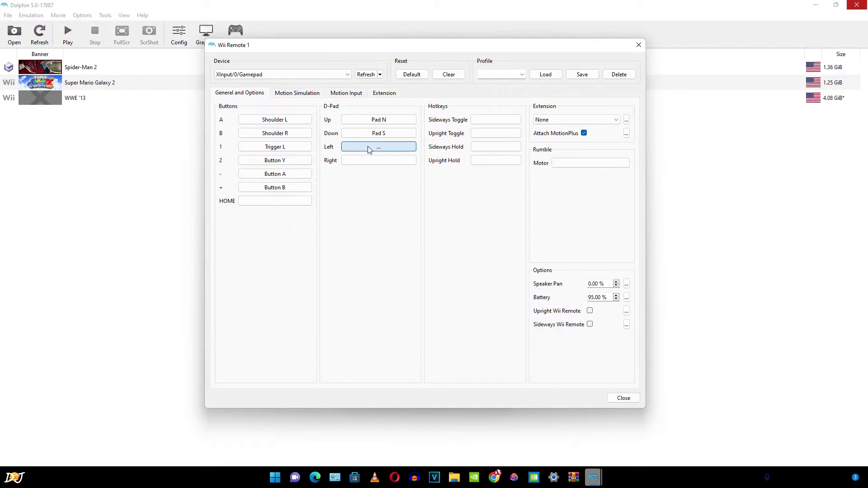
pyautogui.click(369, 158)
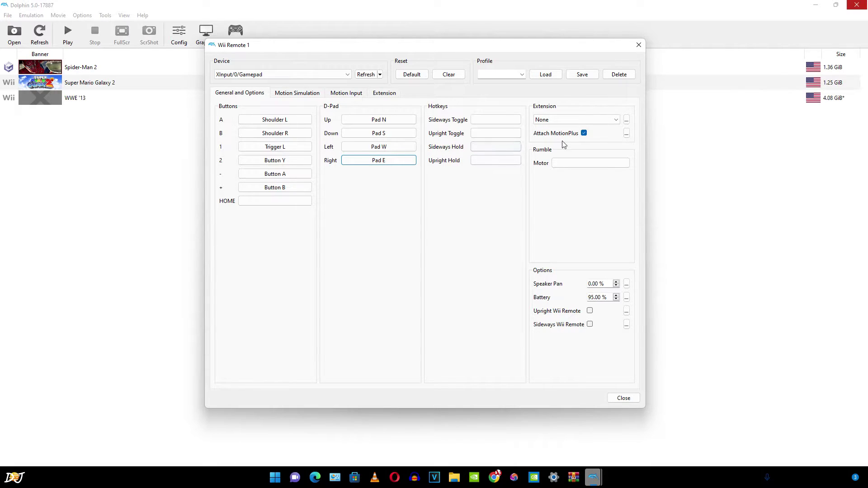
# - Attach the Classic Controller extension and map its A, B, X and Y to Button A, Button B, Button X and Button Y
pyautogui.click(576, 121)
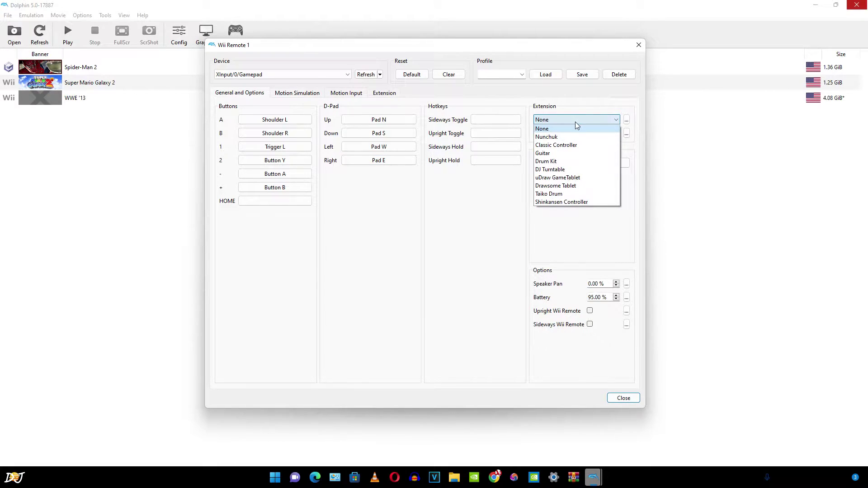
pyautogui.click(581, 147)
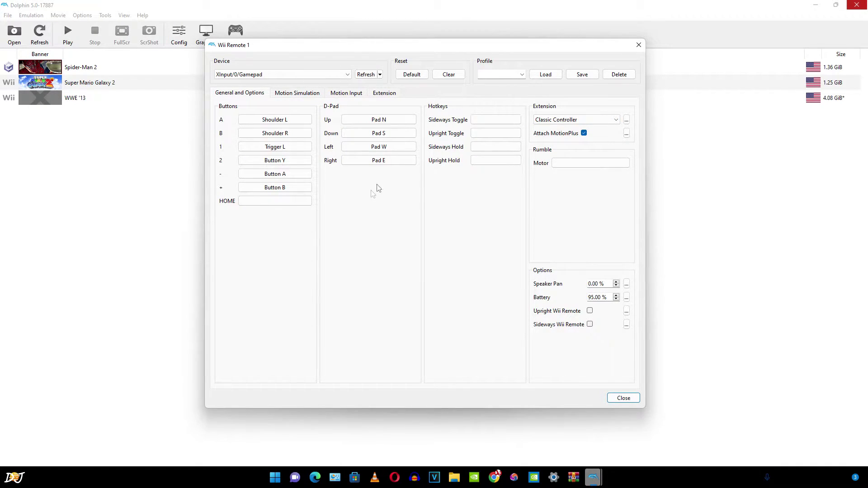
pyautogui.click(387, 97)
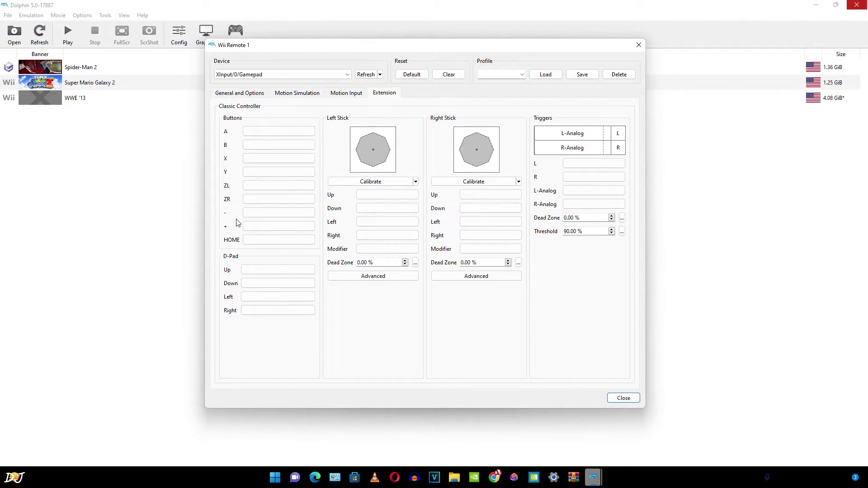
pyautogui.click(254, 134)
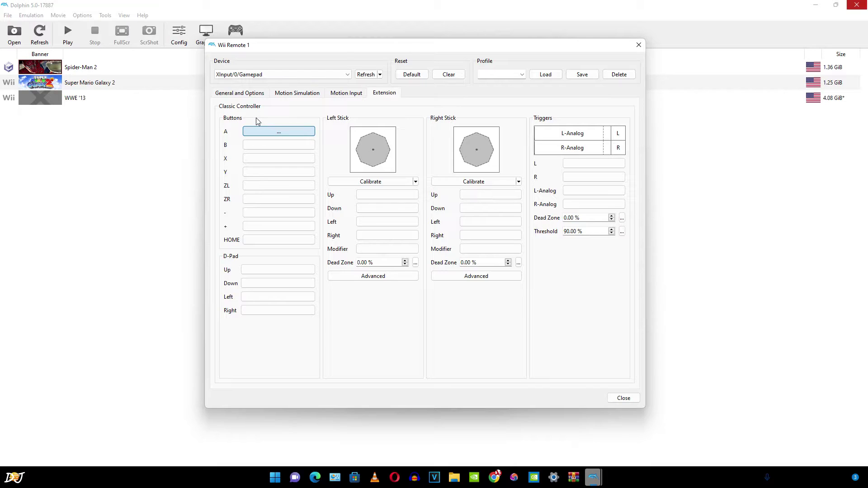
pyautogui.click(279, 145)
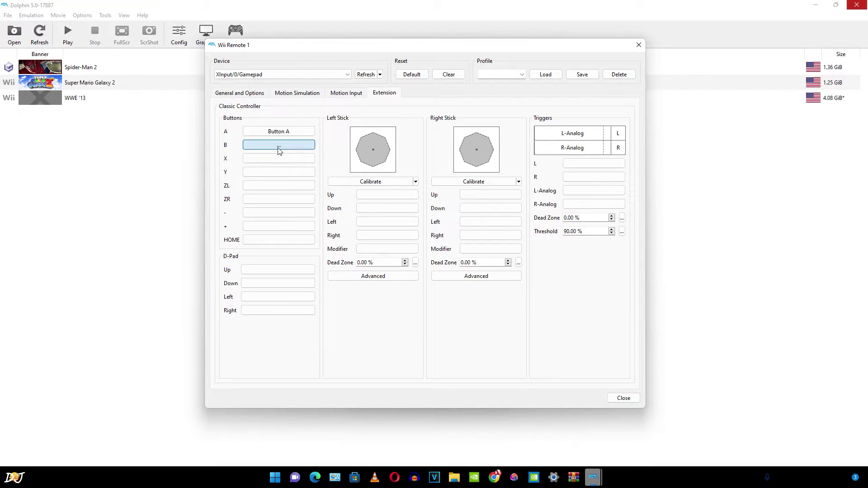
pyautogui.click(277, 158)
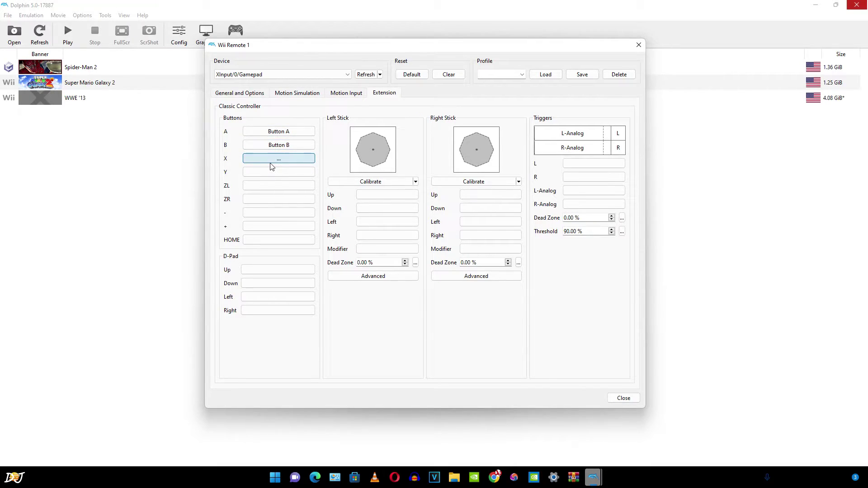
pyautogui.click(272, 174)
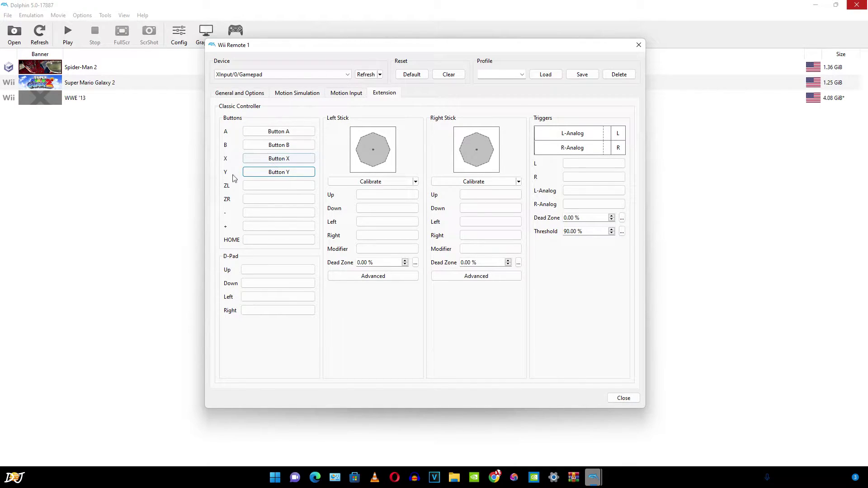
# - Map the Classic Controller's ZL, ZR, - and + to Shoulder L, Shoulder R, Back and Start
pyautogui.click(252, 186)
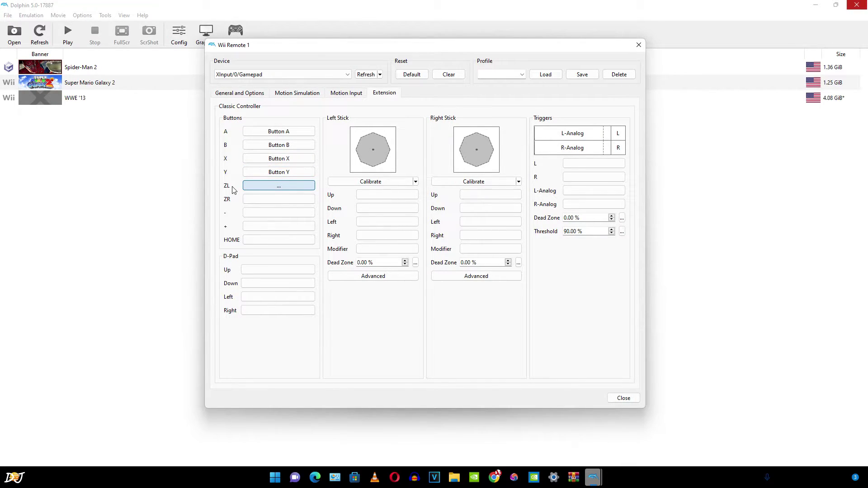
pyautogui.click(250, 200)
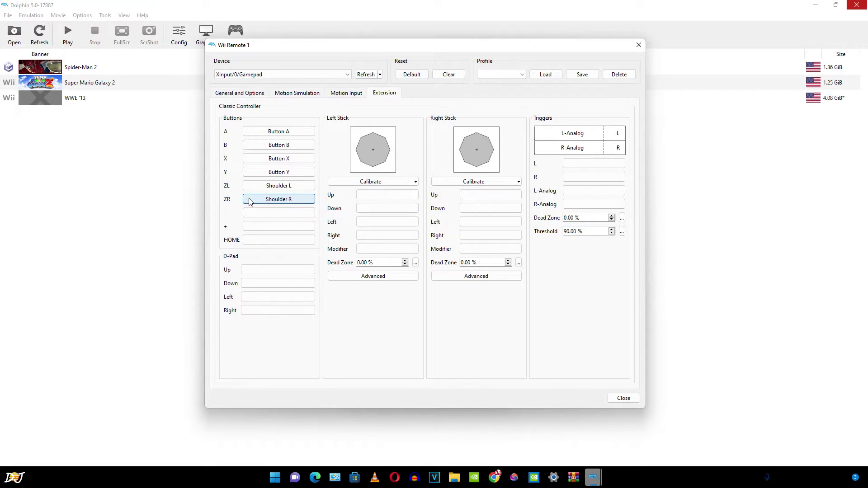
pyautogui.click(259, 214)
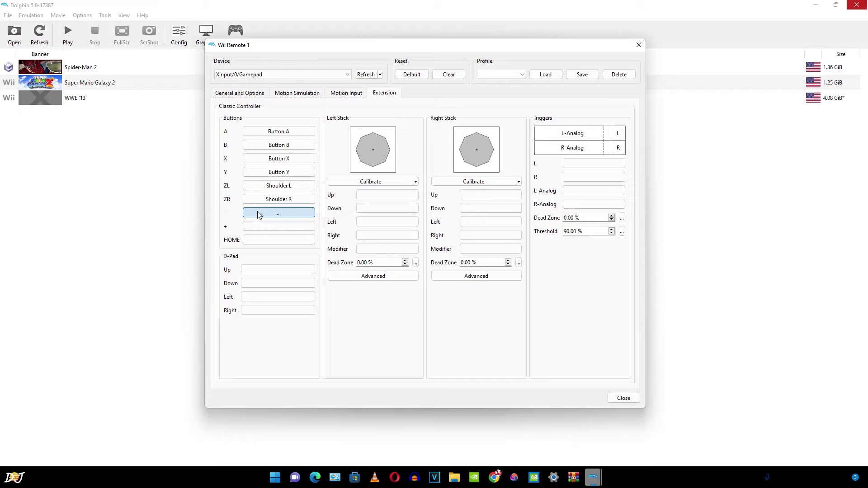
pyautogui.click(253, 228)
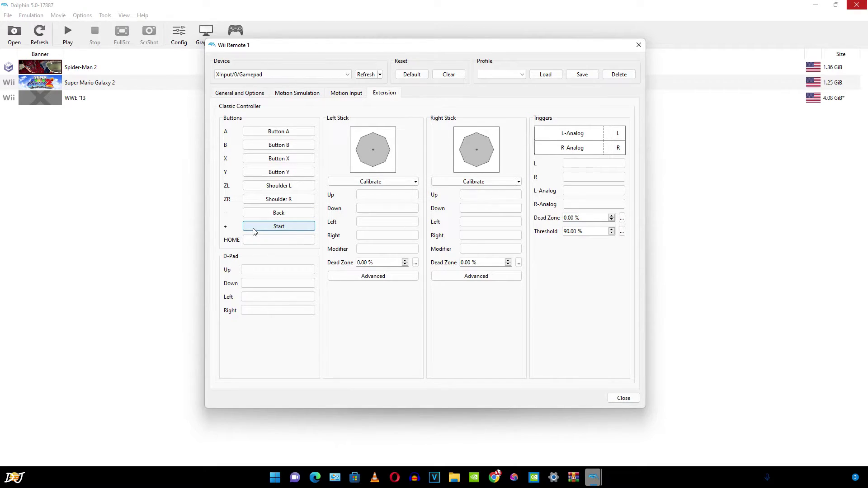
# - Map the Classic Controller's D-Pad up, down, left and right to Pad N, Pad S, Pad W and Pad E
pyautogui.click(246, 271)
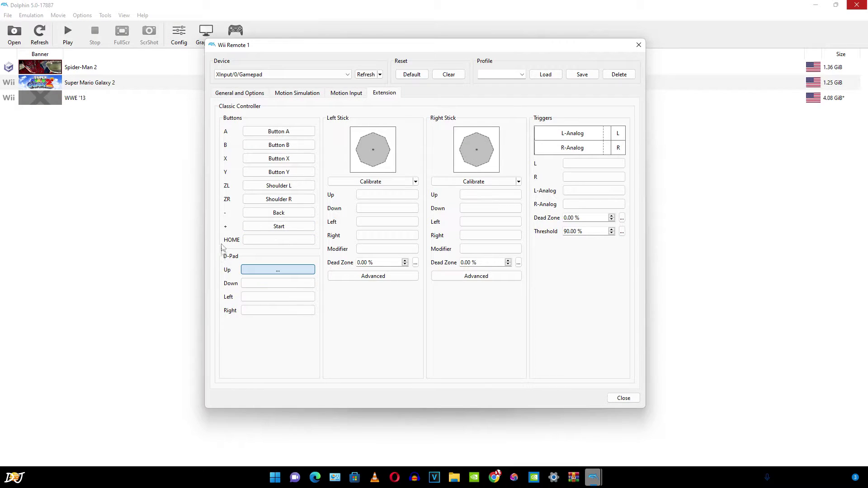
pyautogui.click(259, 286)
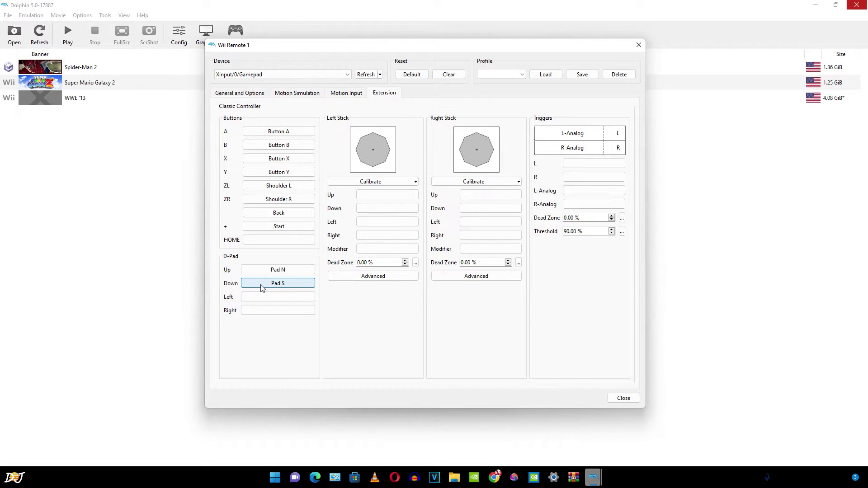
pyautogui.click(267, 296)
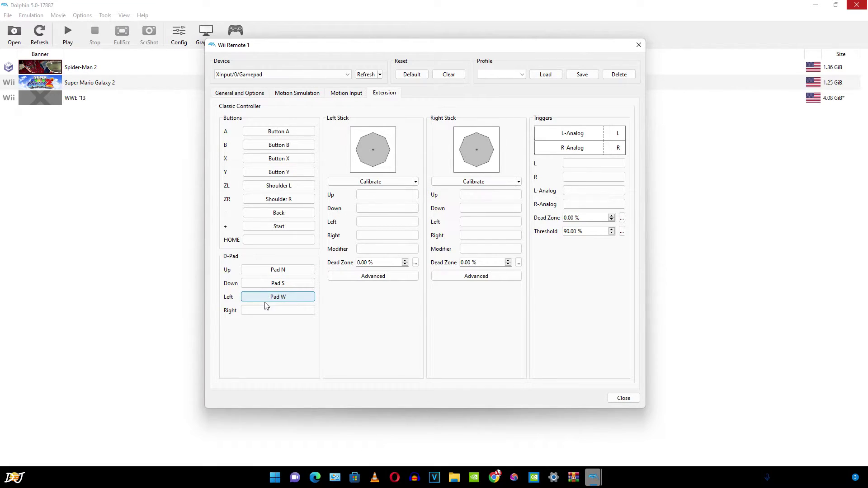
pyautogui.click(266, 311)
# - Map the Classic Controller's left stick up, down, left and right to Left Y+, Left Y-, Left X- and Left X+
pyautogui.click(362, 195)
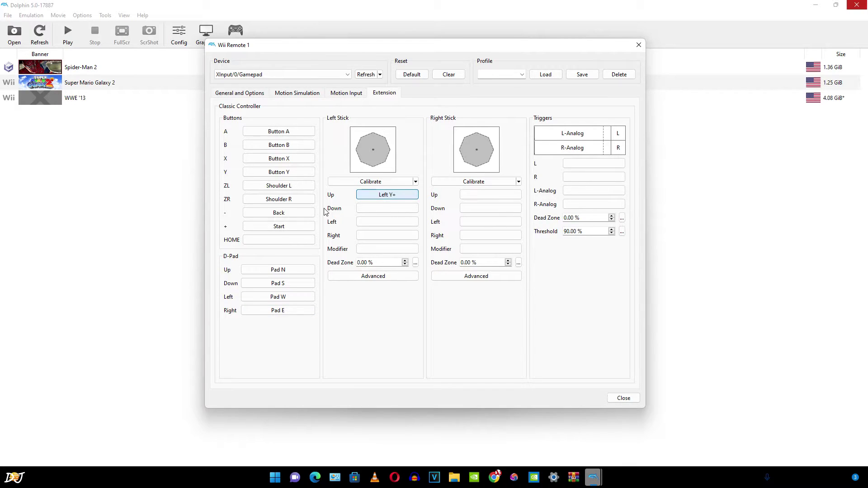
pyautogui.click(366, 210)
pyautogui.click(388, 223)
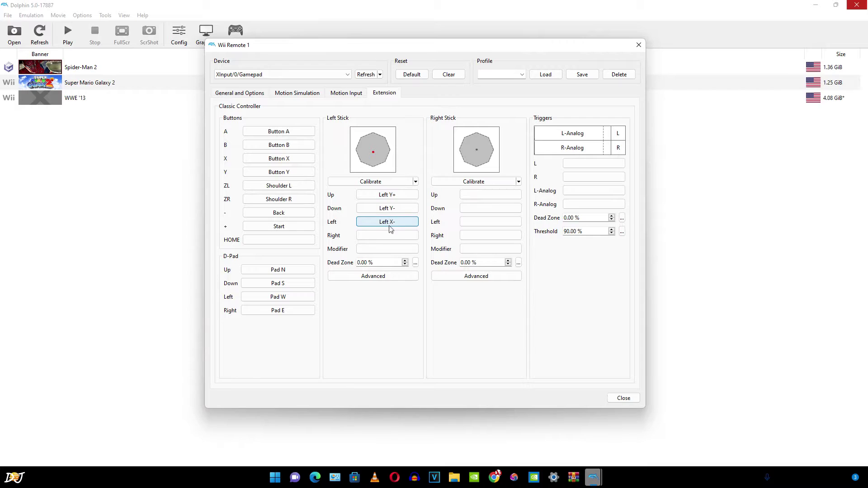
pyautogui.click(391, 240)
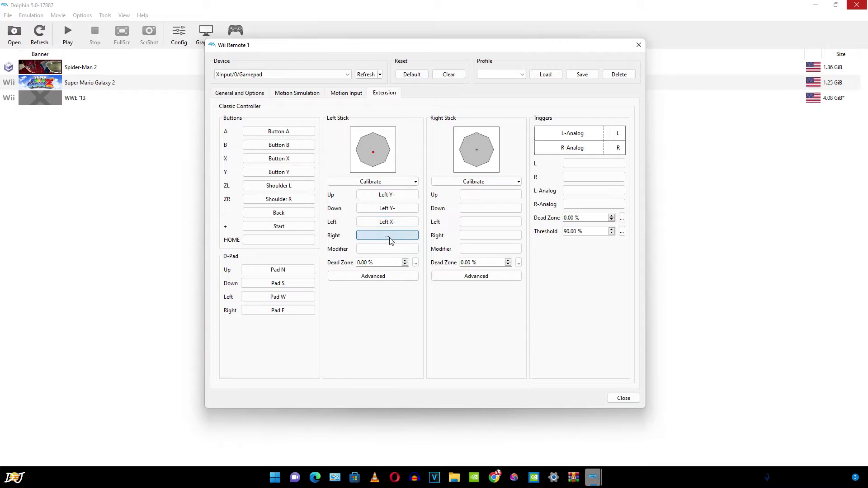
# - Map the Classic Controller's right stick up, down, left and right to Right Y+, Right Y-, Right X- and Right X+
pyautogui.click(481, 195)
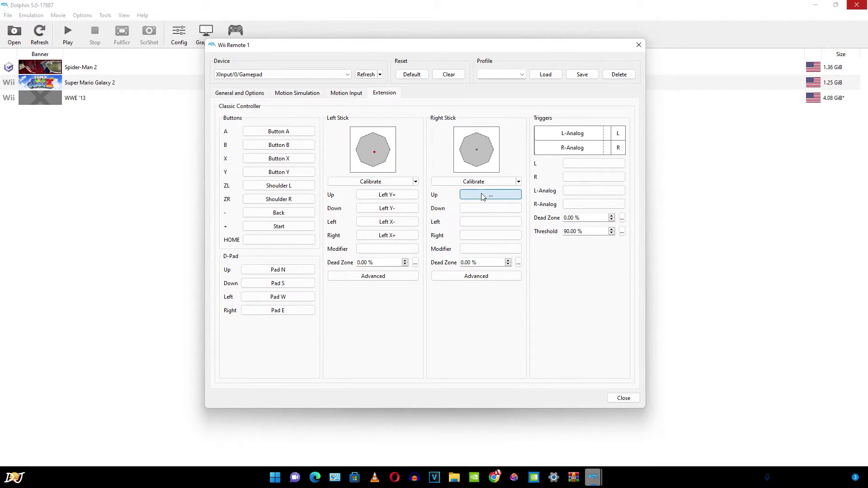
pyautogui.click(485, 207)
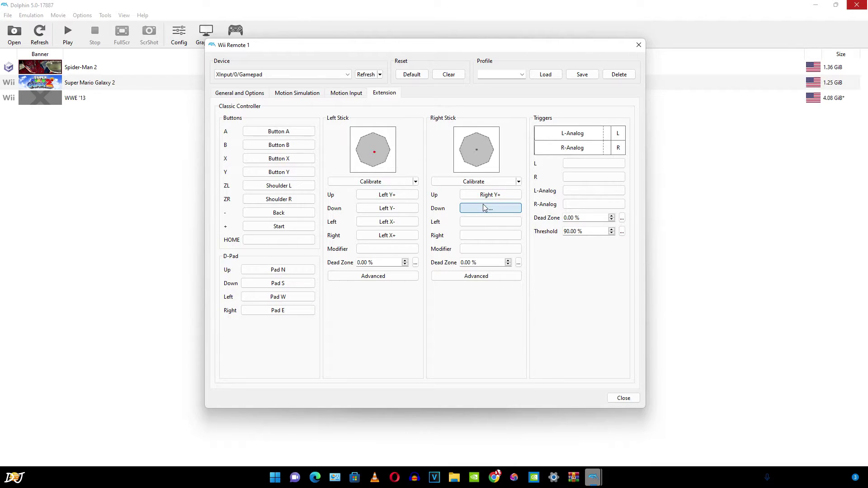
pyautogui.click(484, 222)
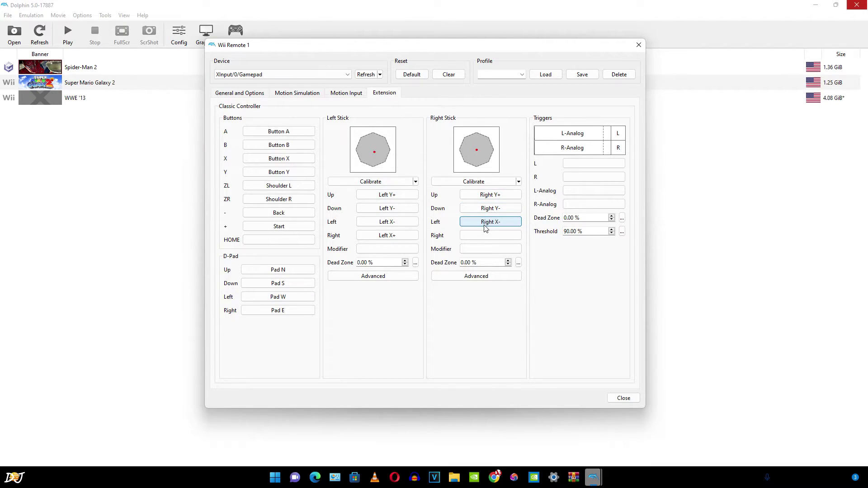
pyautogui.click(485, 235)
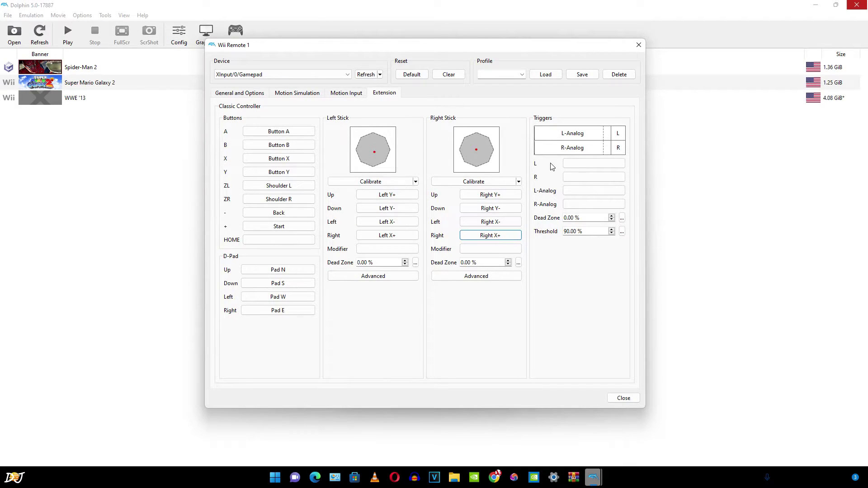
# - Map the Classic Controller's L and L-Analog to Trigger L, and its R and R-Analog to Trigger R
pyautogui.click(581, 163)
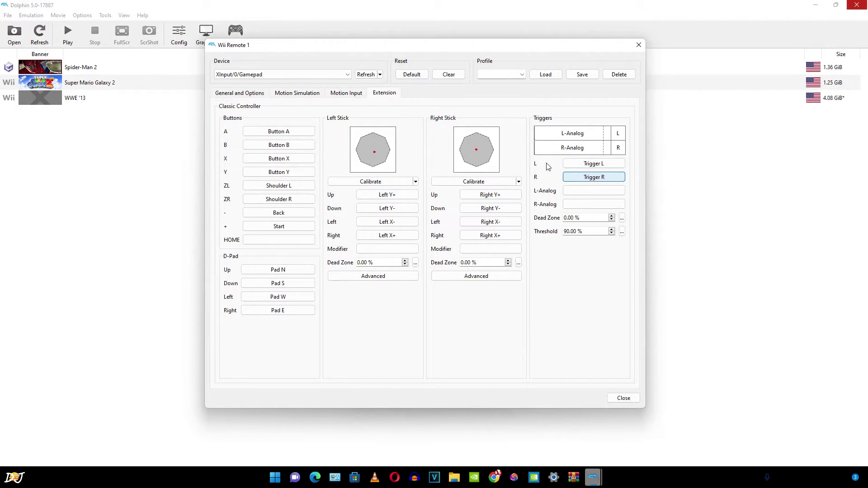
pyautogui.click(580, 194)
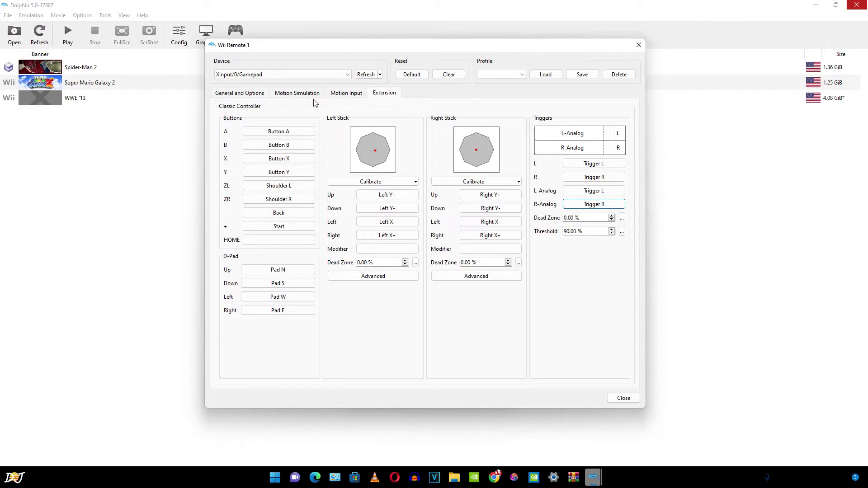
# - Map the Wii Remote's simulated Shake X to Thumb L and Shake Y to Thumb R
pyautogui.click(299, 94)
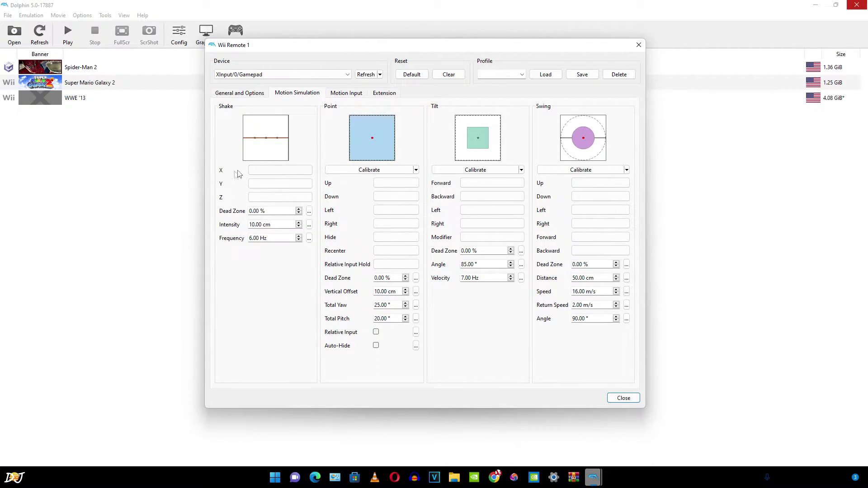
pyautogui.click(266, 173)
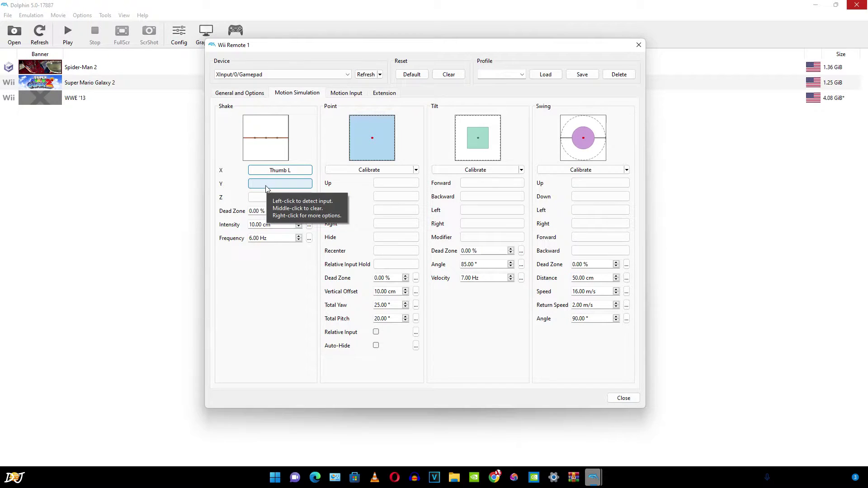
pyautogui.click(266, 187)
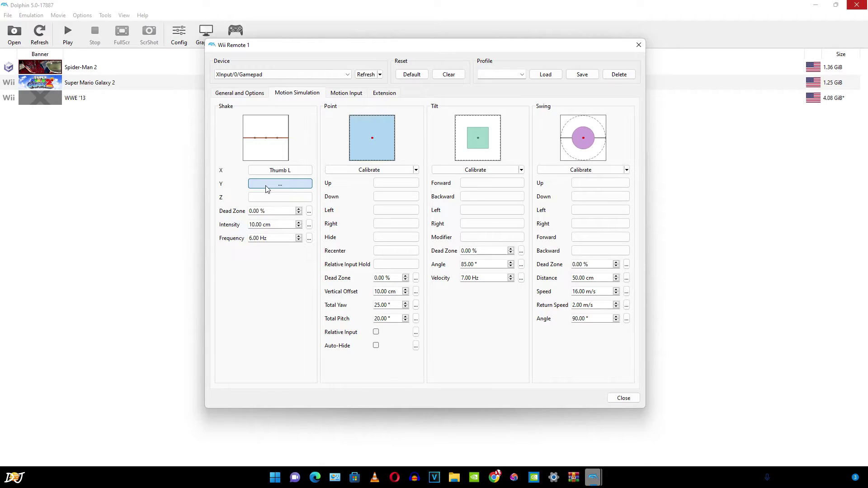
pyautogui.click(266, 187)
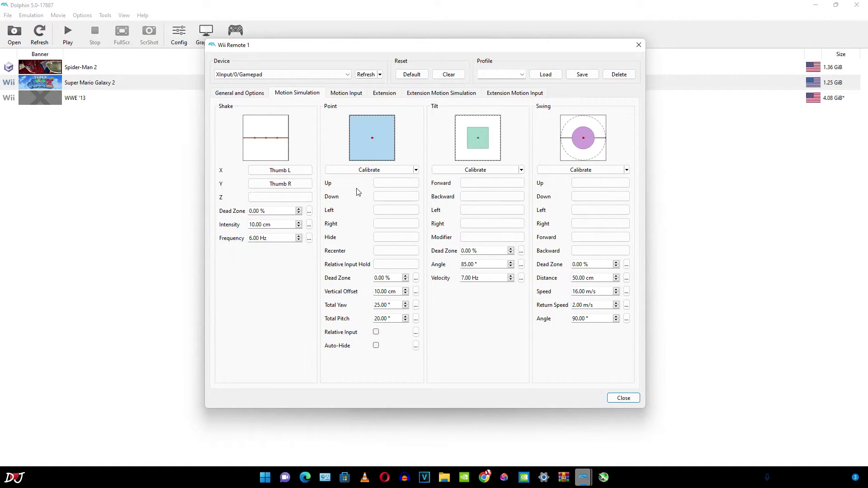
# - Map the Wii Remote's simulated Point up, down and left to Right Y+, Right Y- and Right X-, and assign its right direction
pyautogui.click(389, 184)
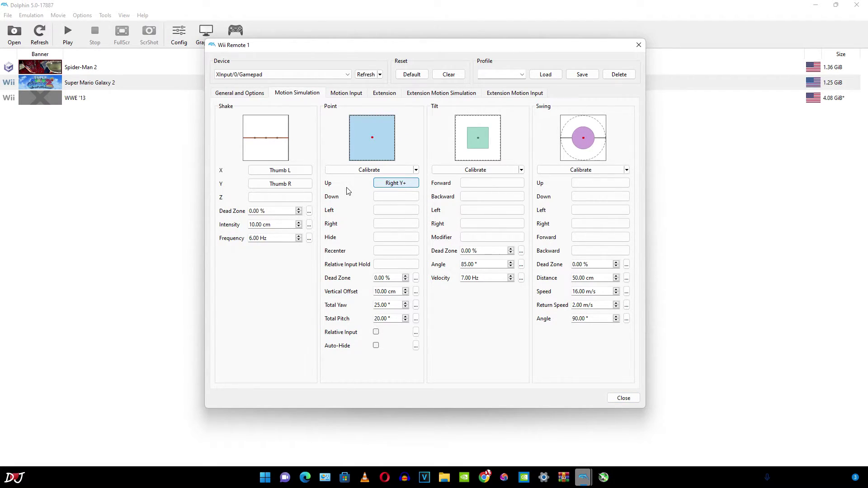
pyautogui.click(389, 197)
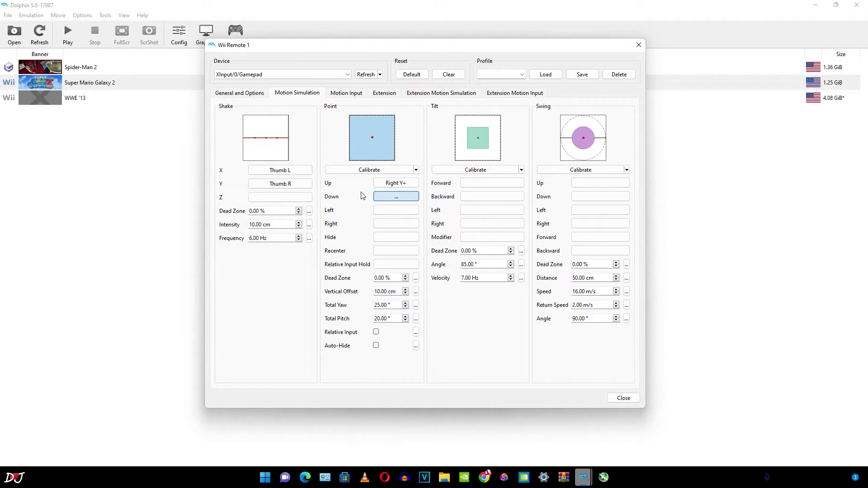
pyautogui.click(379, 212)
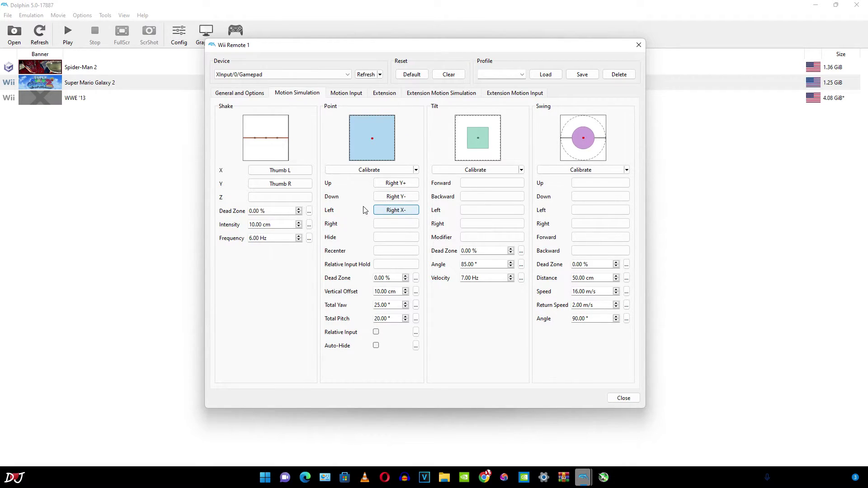
pyautogui.click(381, 222)
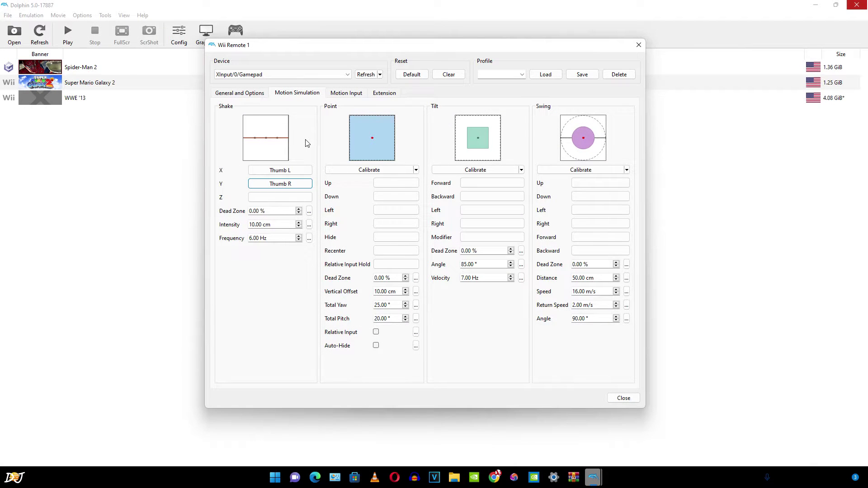
# - Change the Wii Remote's extension to Nunchuk
pyautogui.click(259, 94)
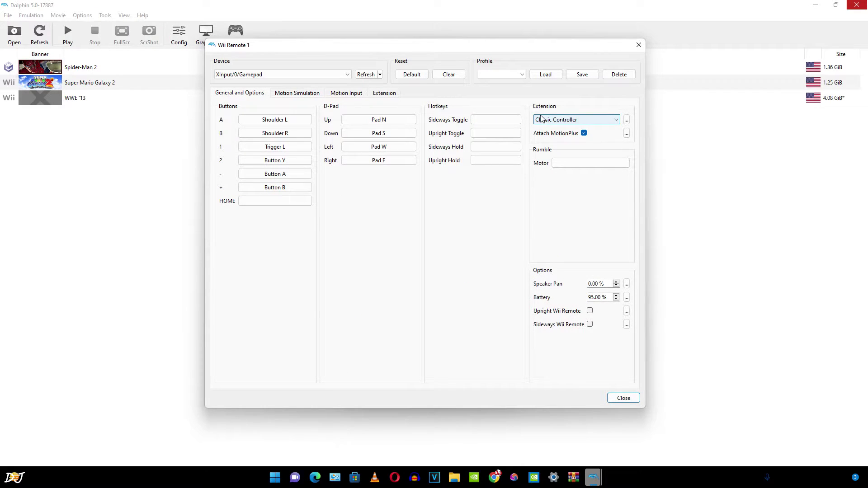
pyautogui.click(617, 120)
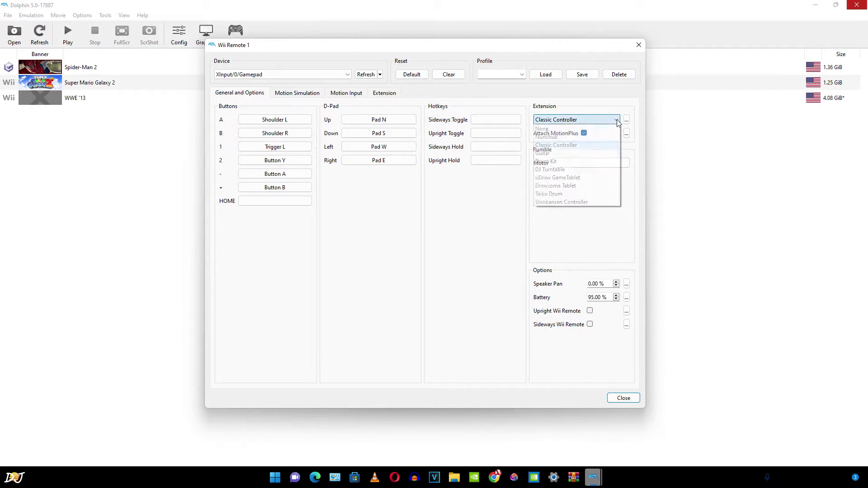
pyautogui.click(554, 138)
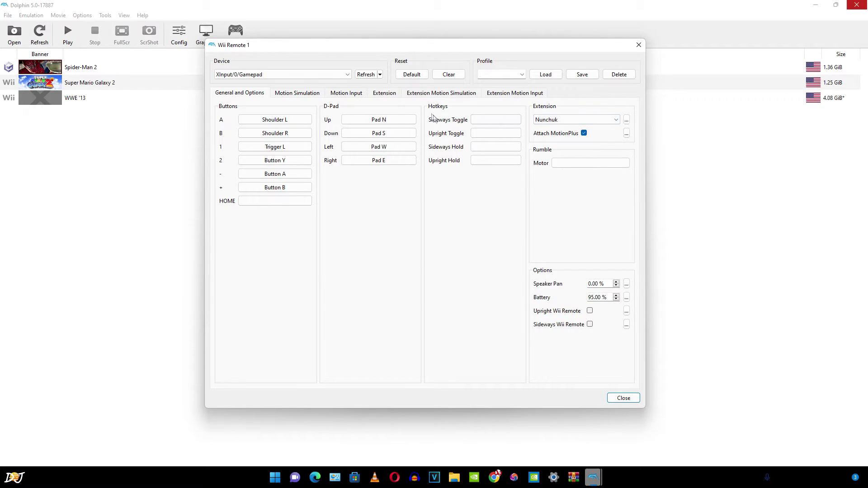
# - Map the Nunchuk's simulated Shake X to Back and Shake Y to Start
pyautogui.click(447, 95)
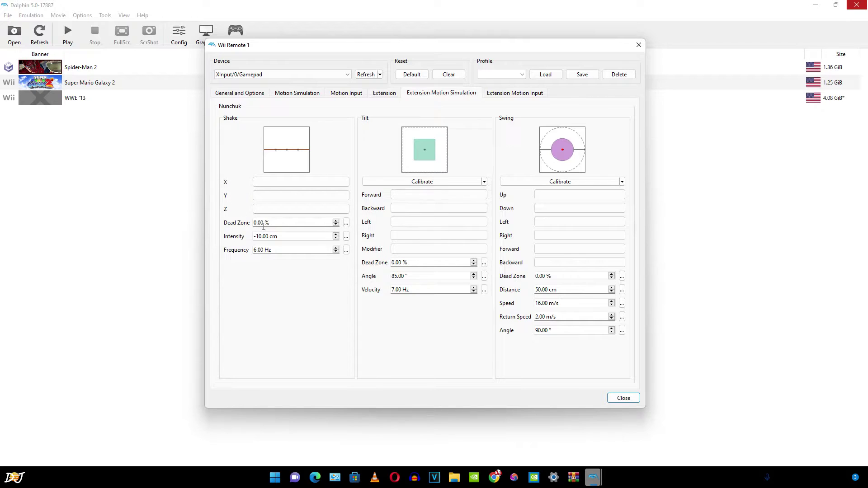
pyautogui.click(271, 183)
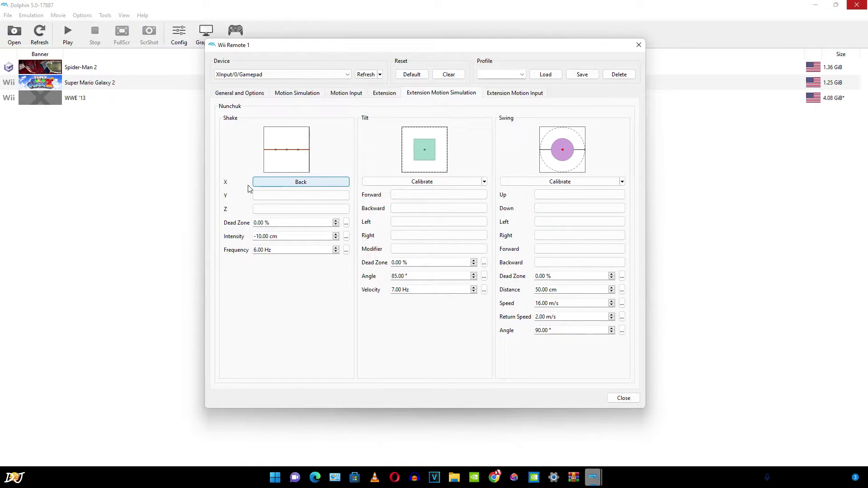
pyautogui.click(271, 198)
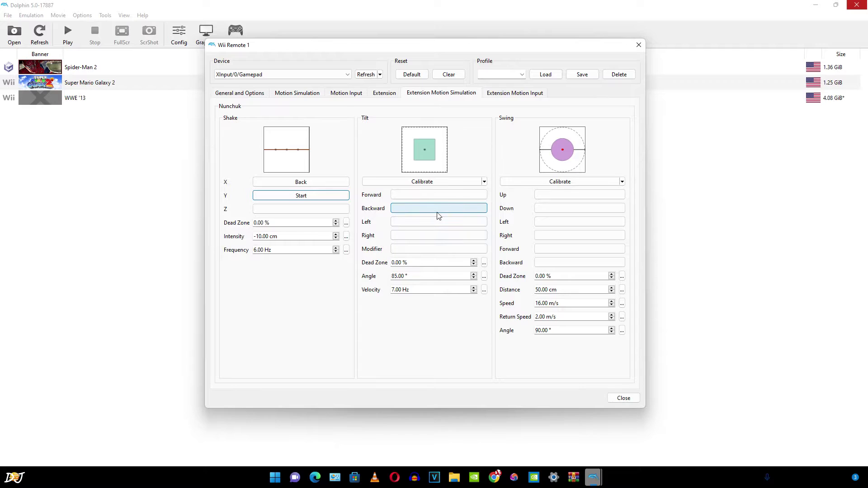
# - Map the Nunchuk stick's up, down, left and right to Left Y+, Left Y-, Left X- and Left X+, and assign its C button
pyautogui.click(392, 96)
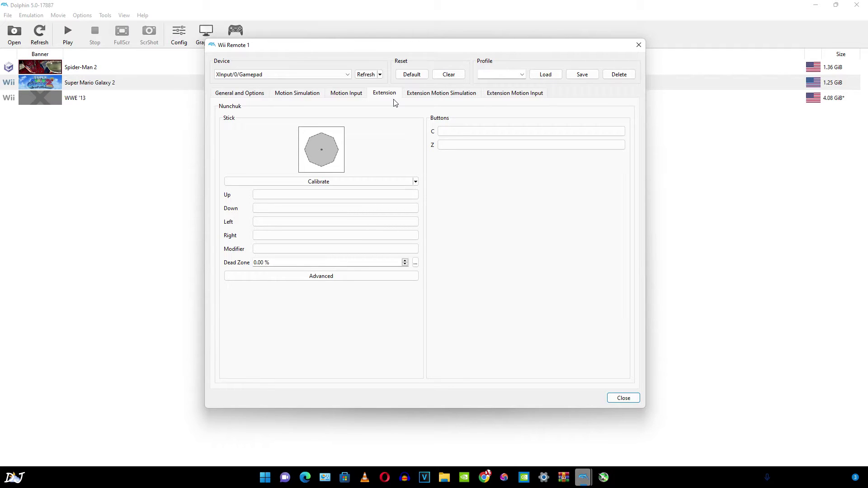
pyautogui.click(270, 198)
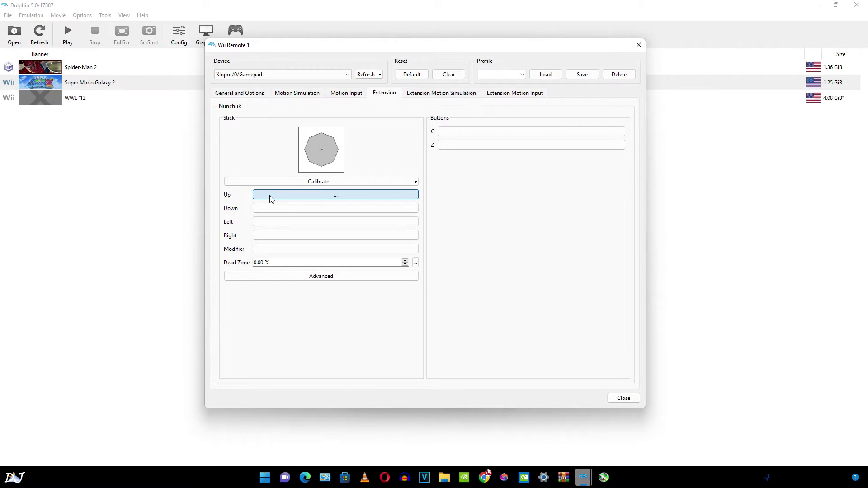
pyautogui.click(294, 212)
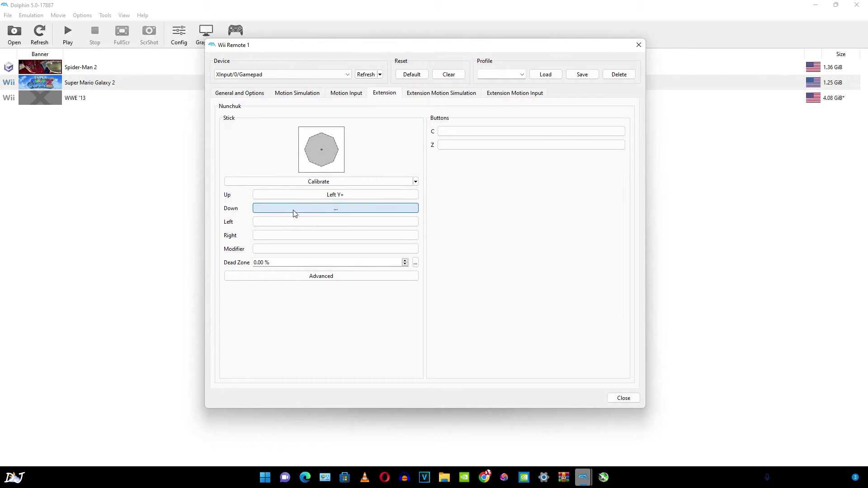
pyautogui.click(296, 222)
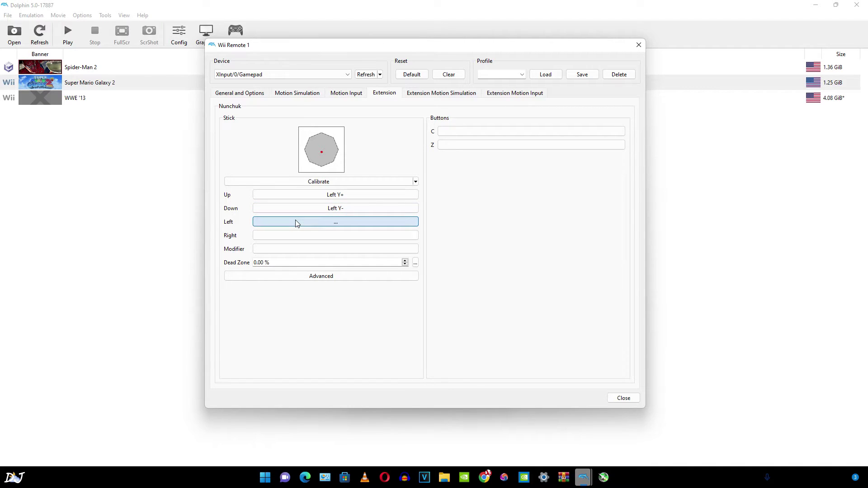
pyautogui.click(291, 235)
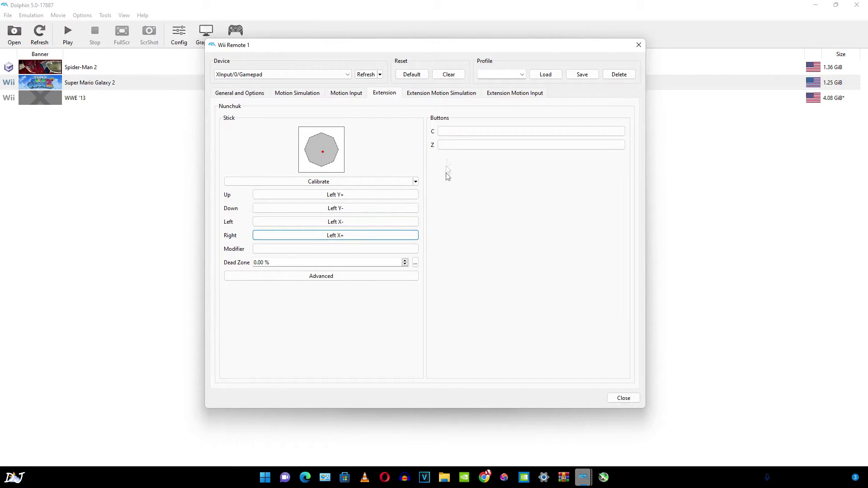
pyautogui.click(470, 132)
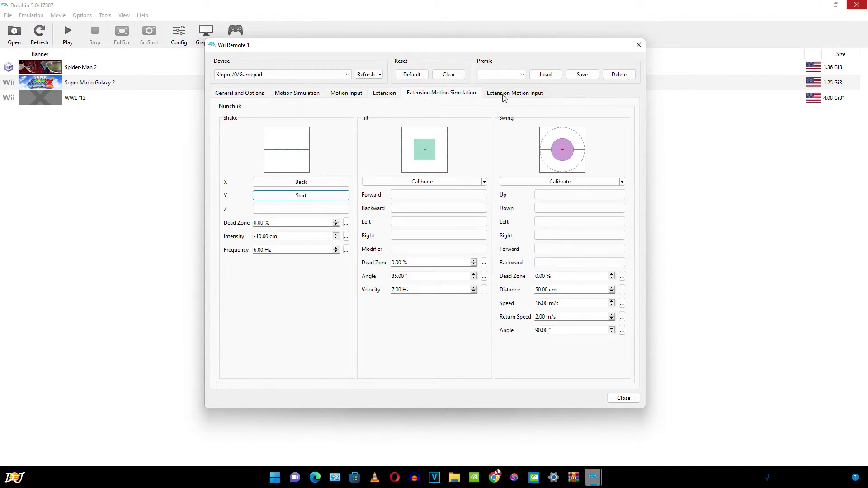
# - Check the Nunchuk's extension motion input options and close the Wii Remote and controller settings
pyautogui.click(499, 96)
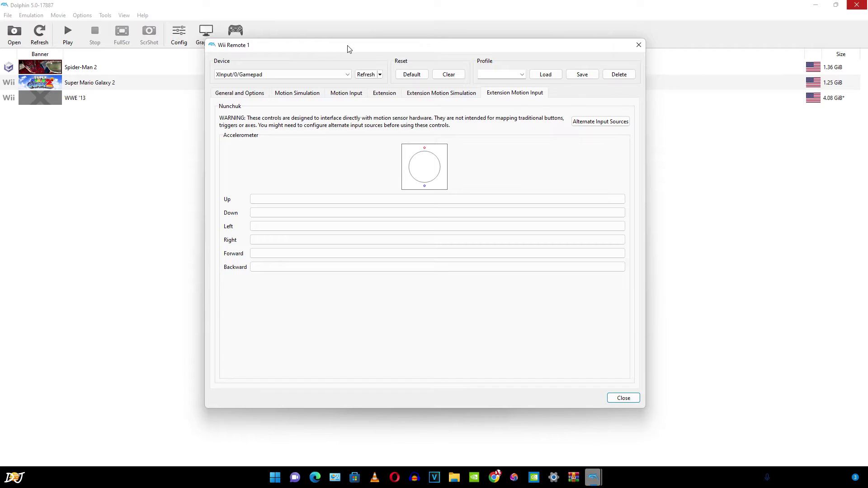
pyautogui.click(638, 45)
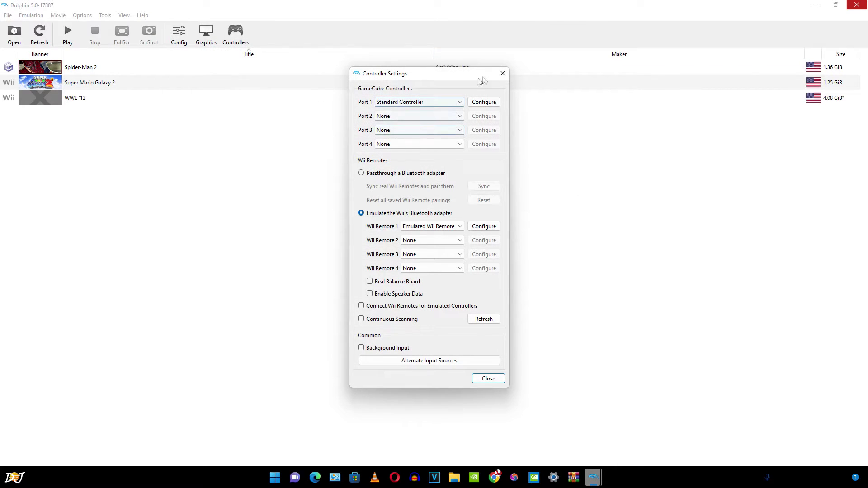
pyautogui.click(502, 73)
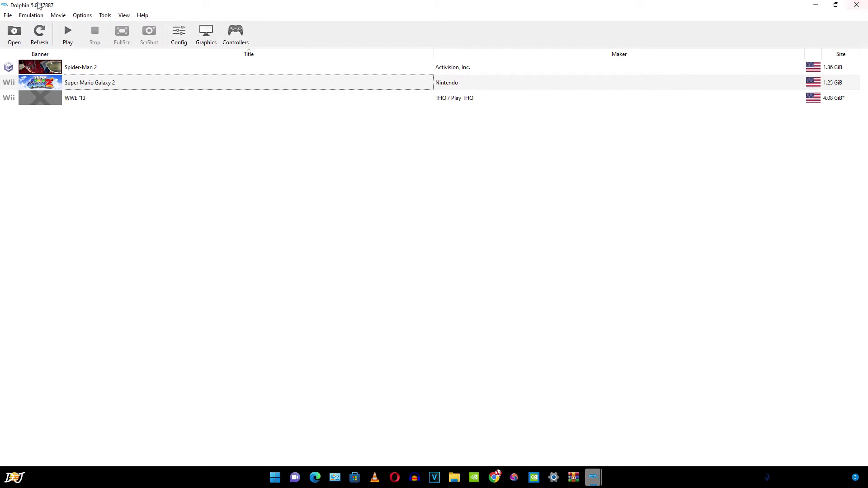
# - Review the emulator's general configuration, including the Interface, Audio, Paths, GameCube, Wii and Advanced settings, and close it
pyautogui.click(30, 16)
pyautogui.moveTo(56, 16)
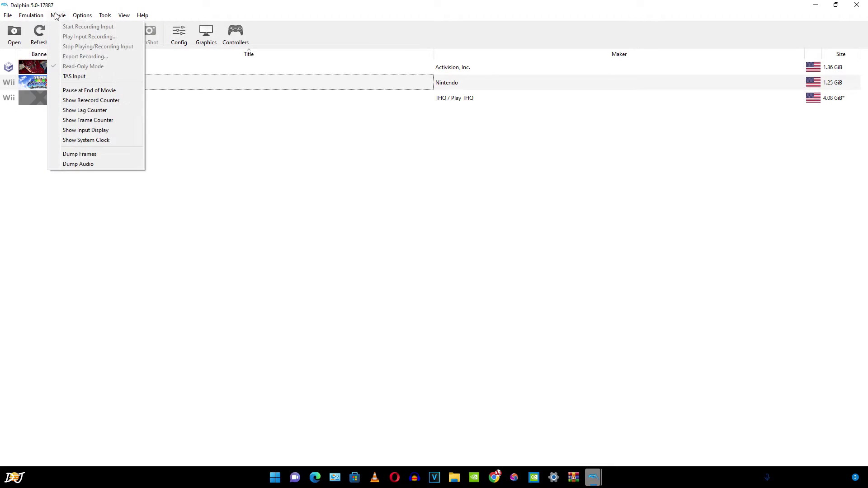
pyautogui.click(91, 27)
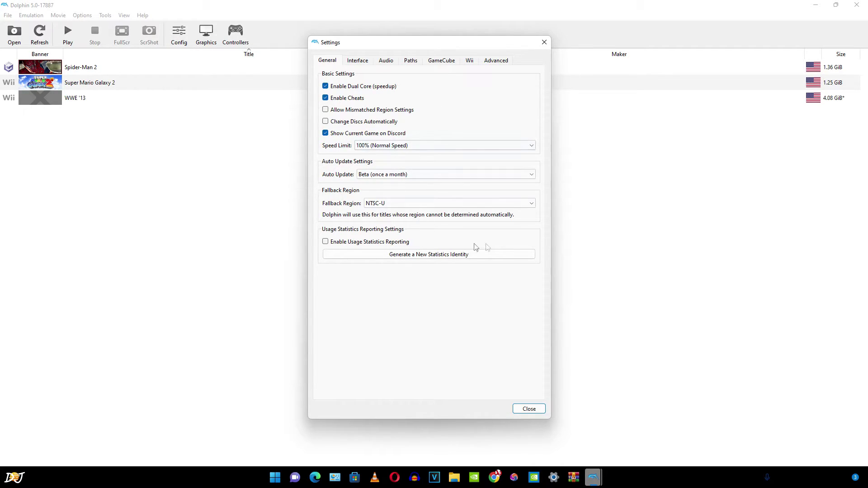
pyautogui.click(369, 65)
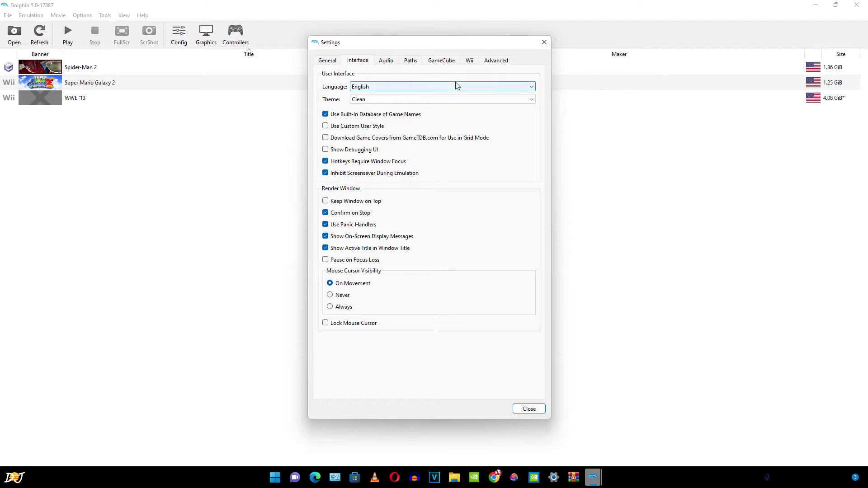
pyautogui.click(389, 62)
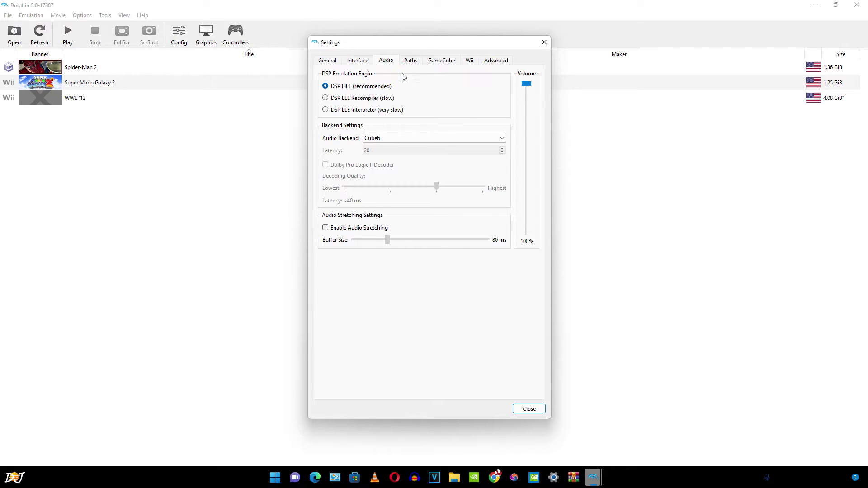
pyautogui.click(417, 65)
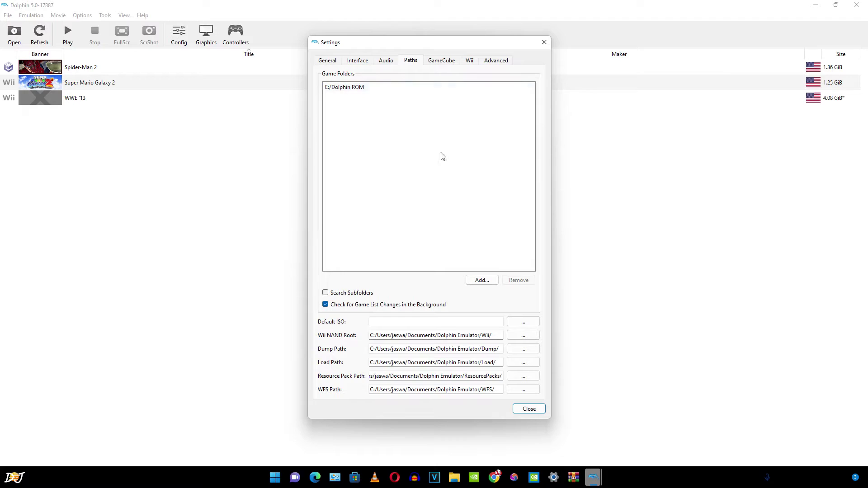
pyautogui.click(450, 60)
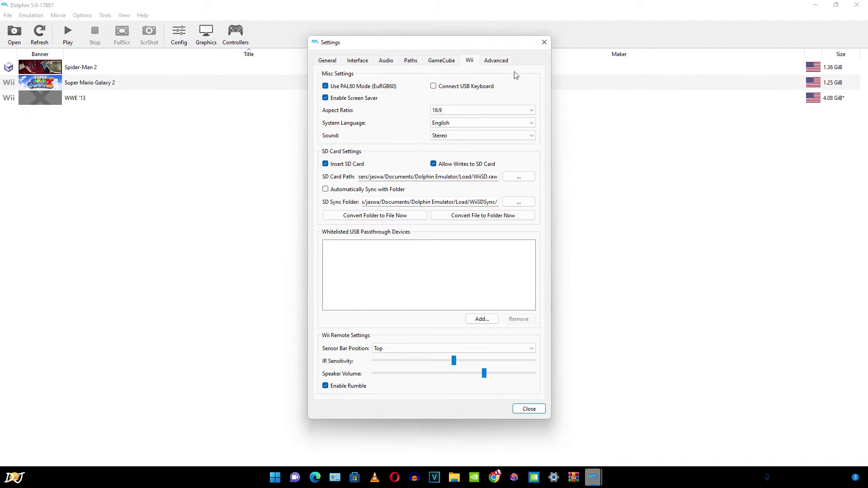
pyautogui.click(326, 99)
pyautogui.click(326, 98)
pyautogui.click(495, 61)
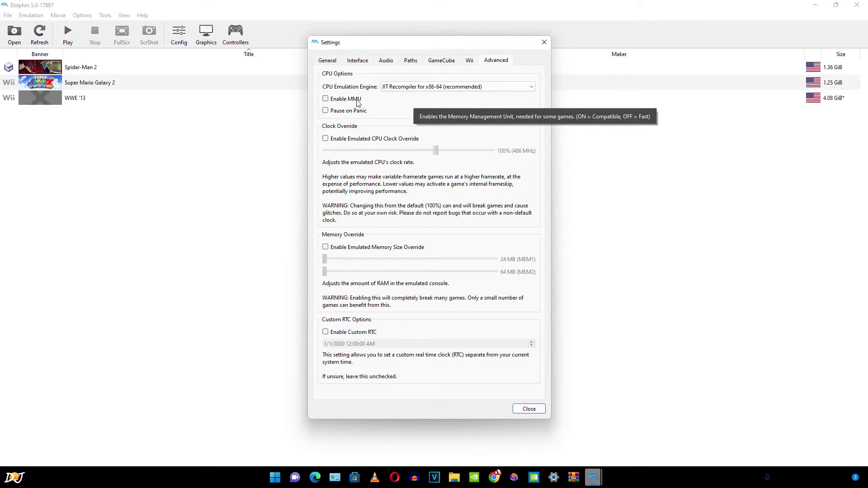
pyautogui.click(531, 410)
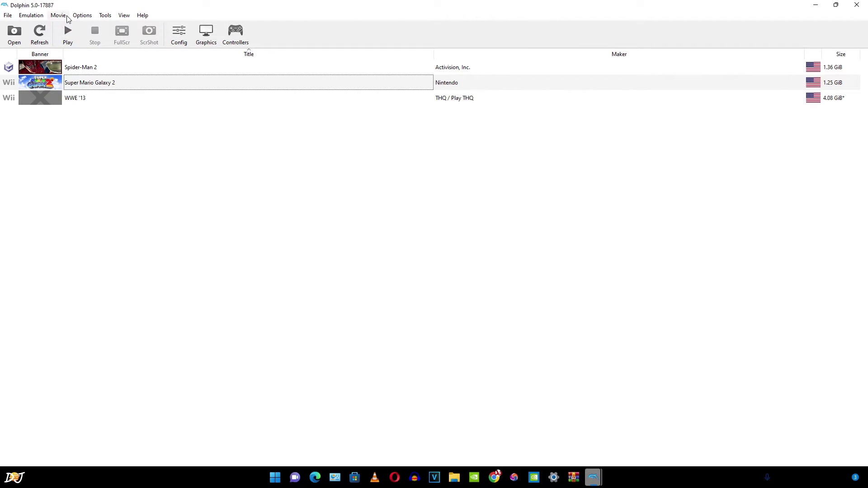
# - In the graphics configuration, select Direct3D 12 as the backend and Hybrid Ubershaders for shader compilation
pyautogui.click(83, 16)
pyautogui.click(100, 40)
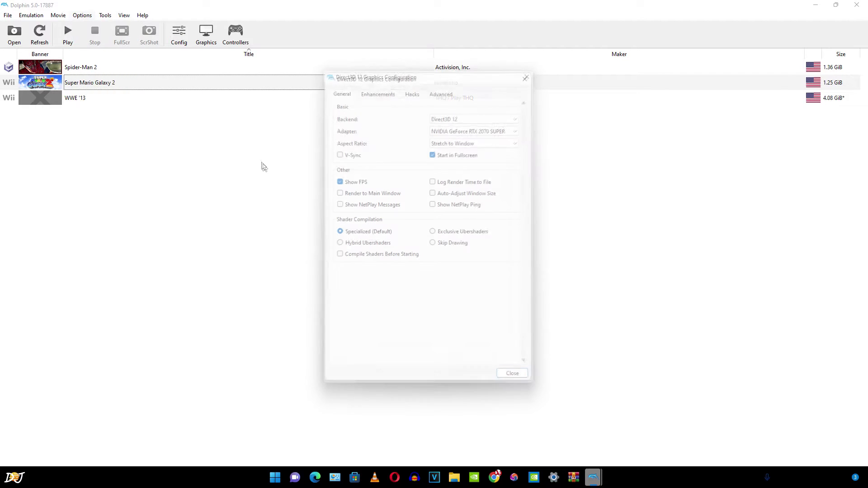
pyautogui.click(467, 116)
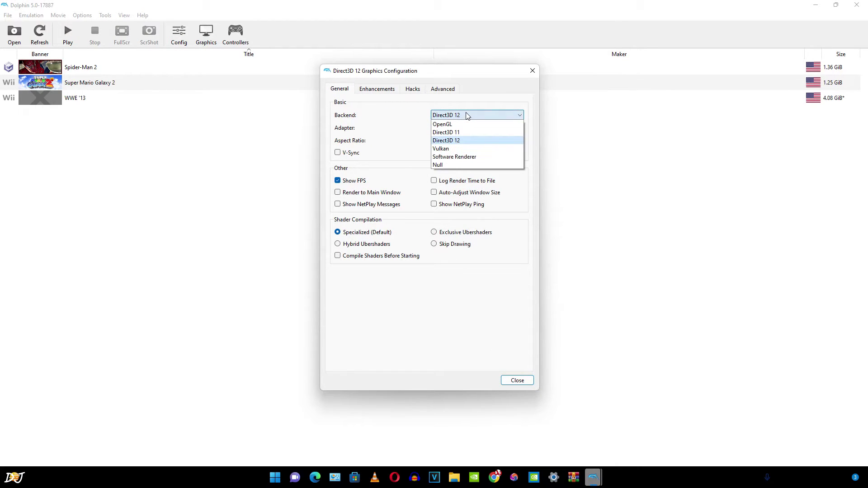
pyautogui.click(454, 142)
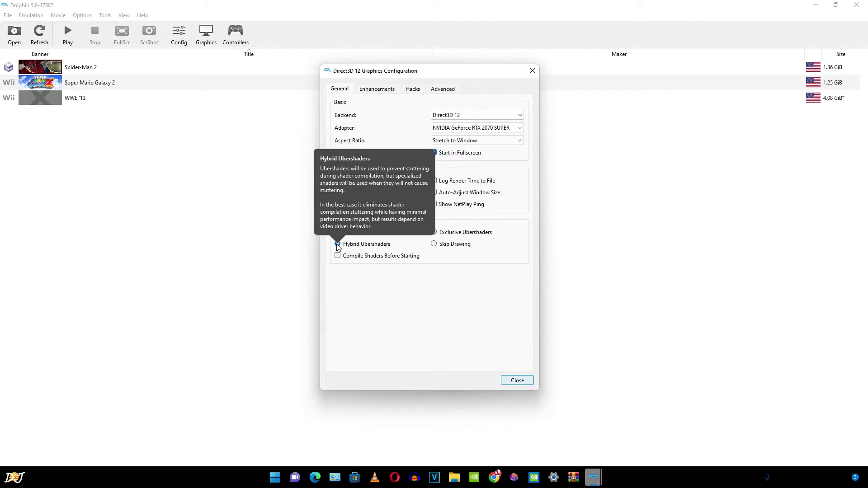
# - Set the internal resolution to 6x Native (3840x3168) for 4K in the graphics enhancements
pyautogui.click(386, 92)
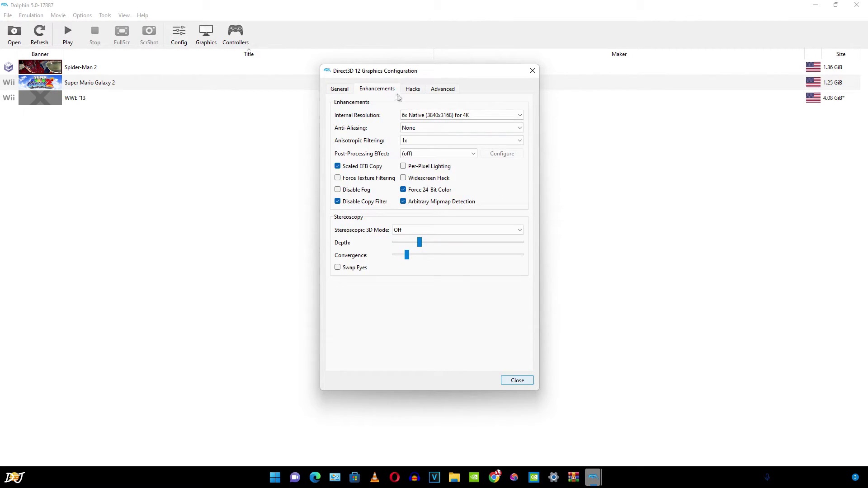
pyautogui.click(421, 115)
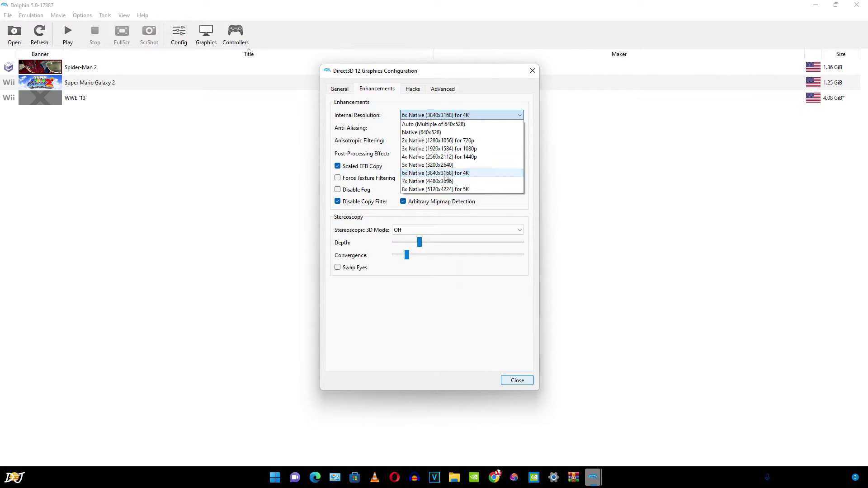
pyautogui.click(452, 173)
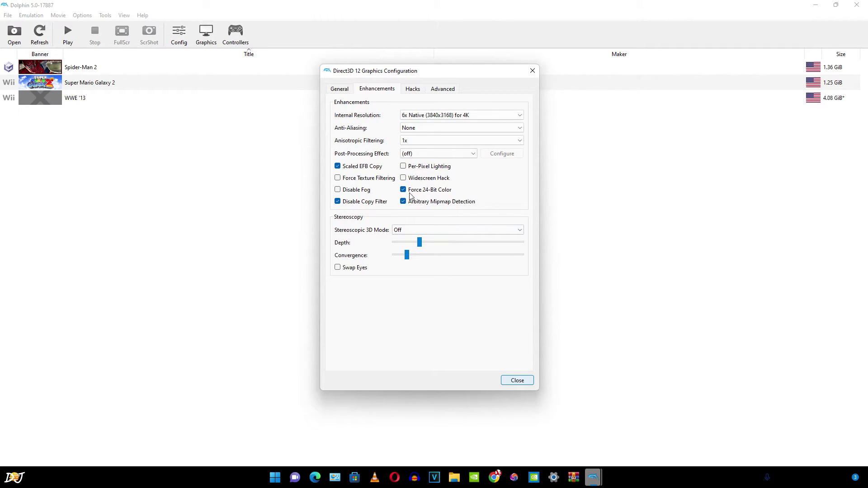
# - Review the Hacks options, including Store EFB Copies to Texture Only, and the Advanced options, and close the graphics configuration
pyautogui.click(413, 89)
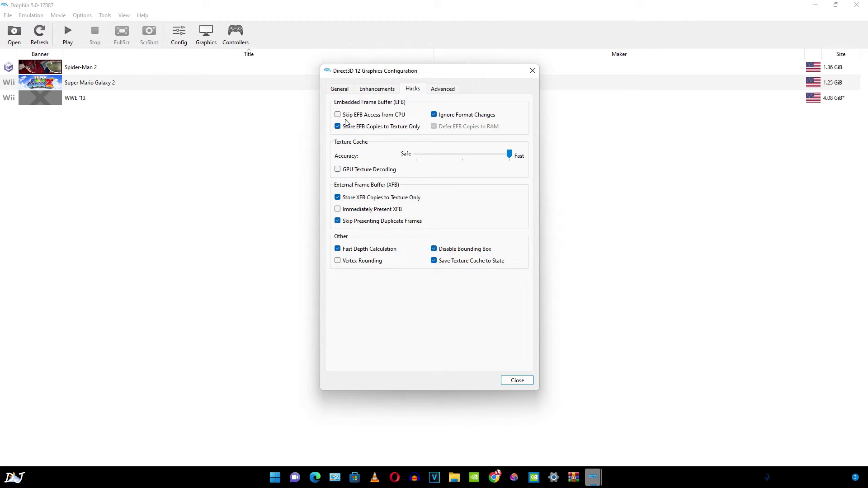
pyautogui.moveTo(349, 119)
pyautogui.moveTo(343, 133)
pyautogui.moveTo(407, 129)
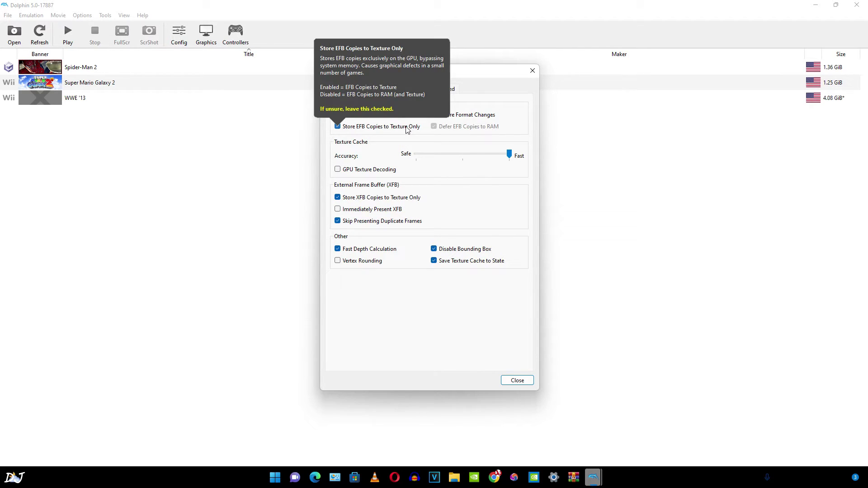
pyautogui.moveTo(407, 227)
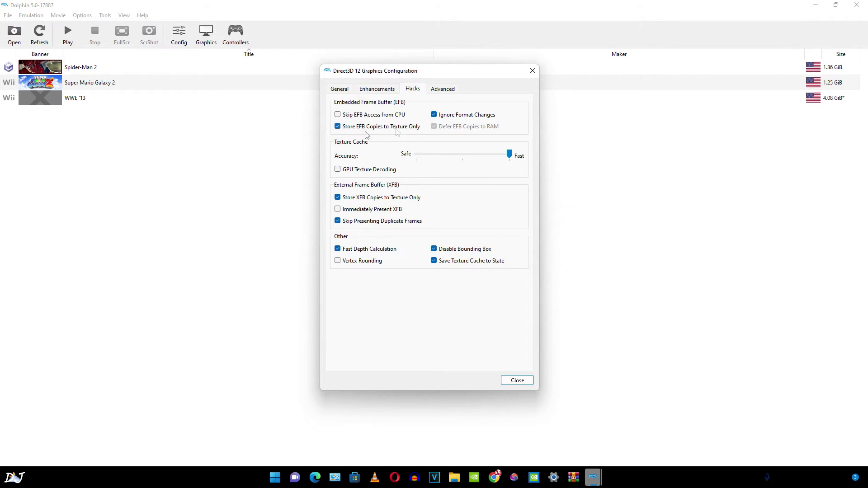
pyautogui.click(443, 89)
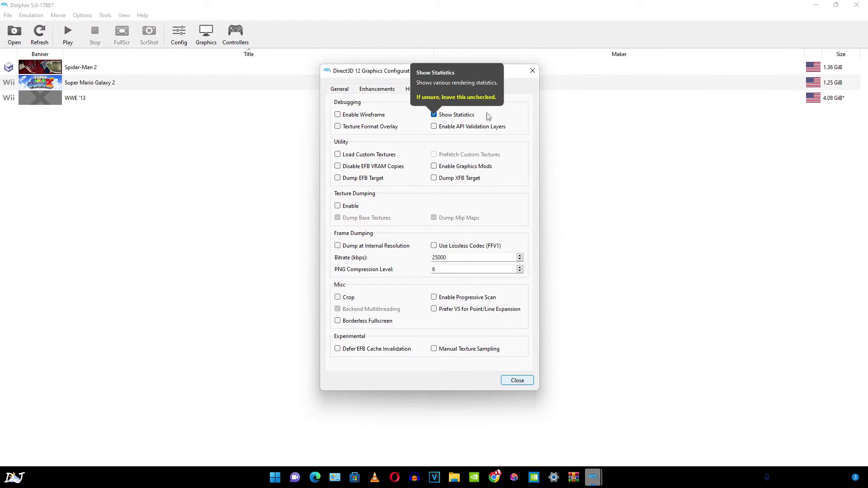
pyautogui.click(533, 71)
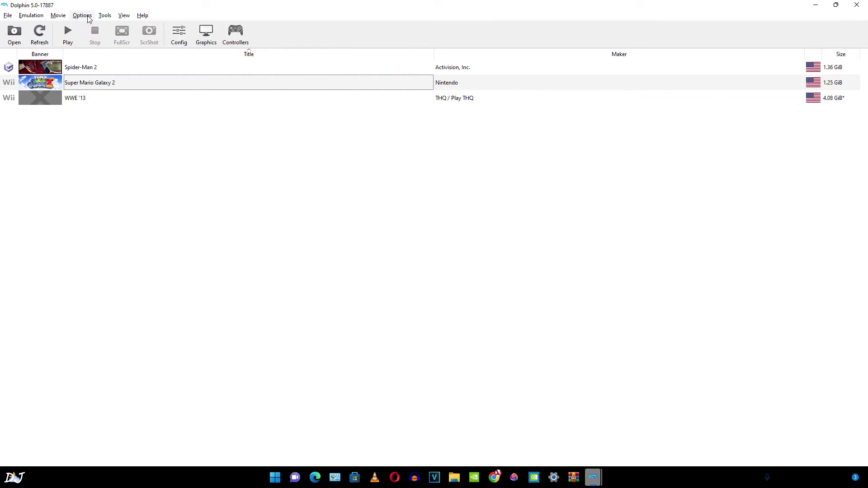
# - In the hotkey settings, assign Y to the Toggle EFB Copies graphics hotkey, check the save and load state hotkeys, and close the settings
pyautogui.click(82, 16)
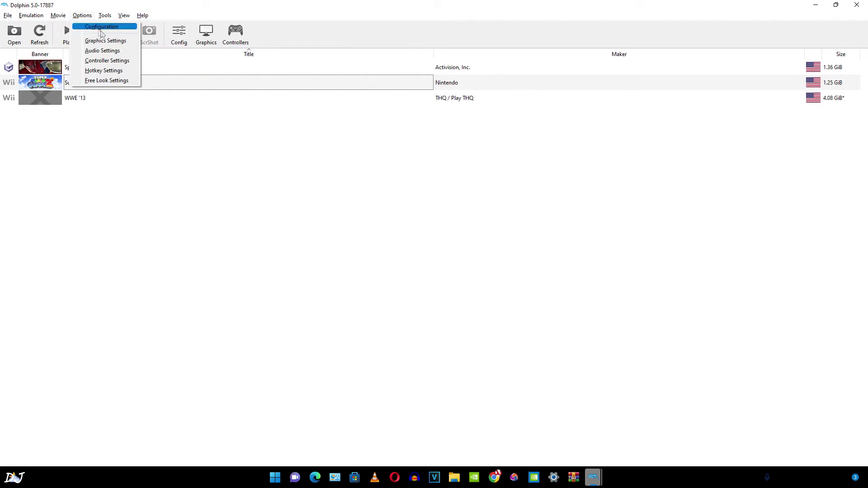
pyautogui.click(115, 71)
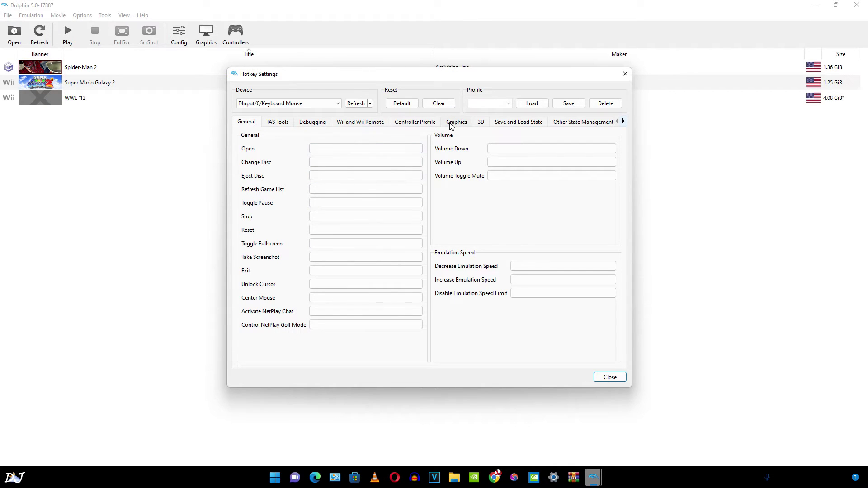
pyautogui.click(464, 124)
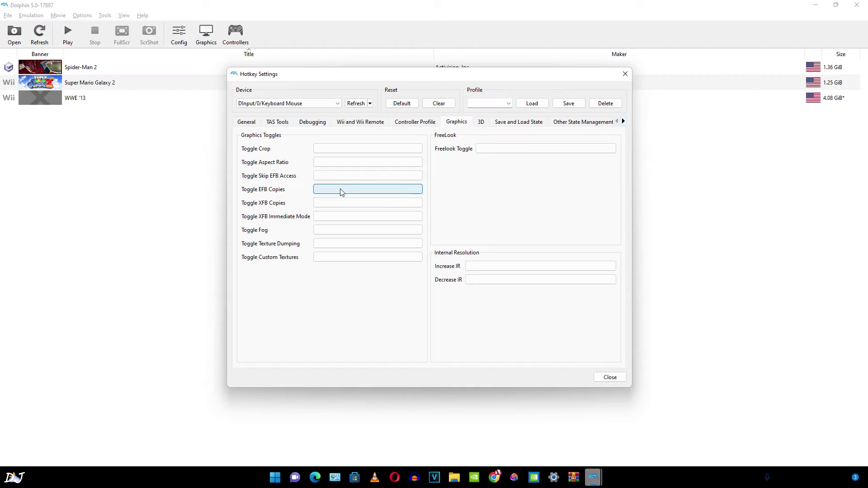
pyautogui.press('y')
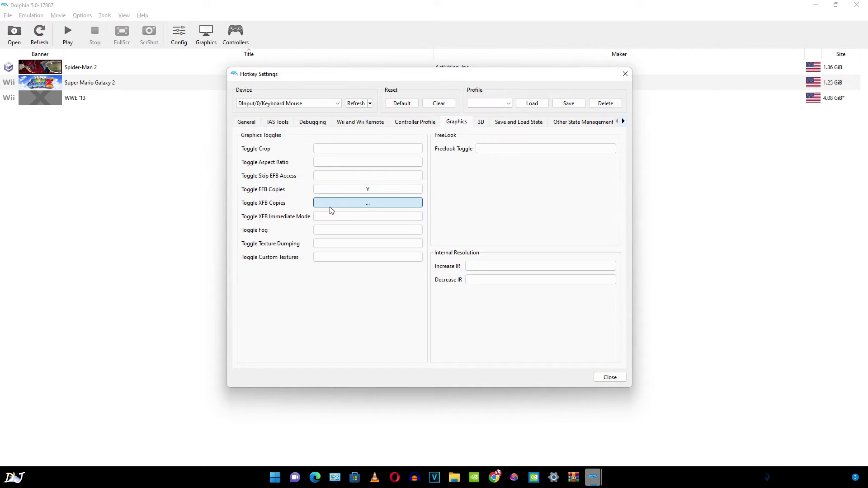
pyautogui.click(365, 205)
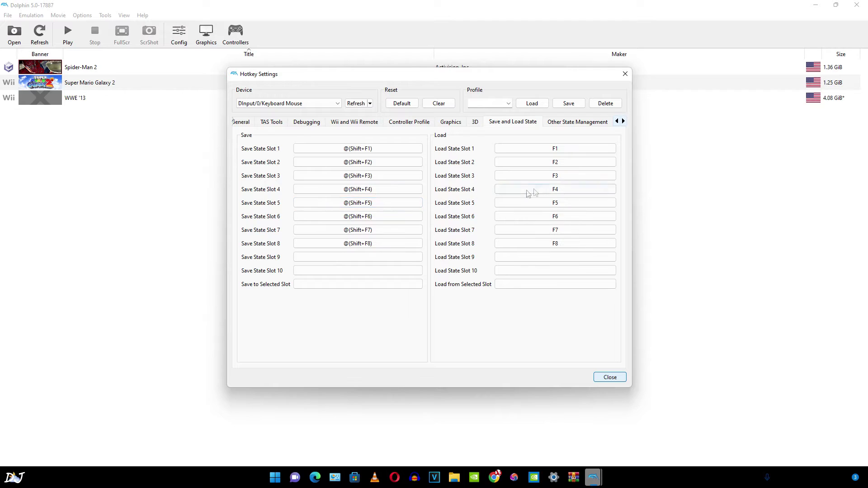
pyautogui.click(608, 378)
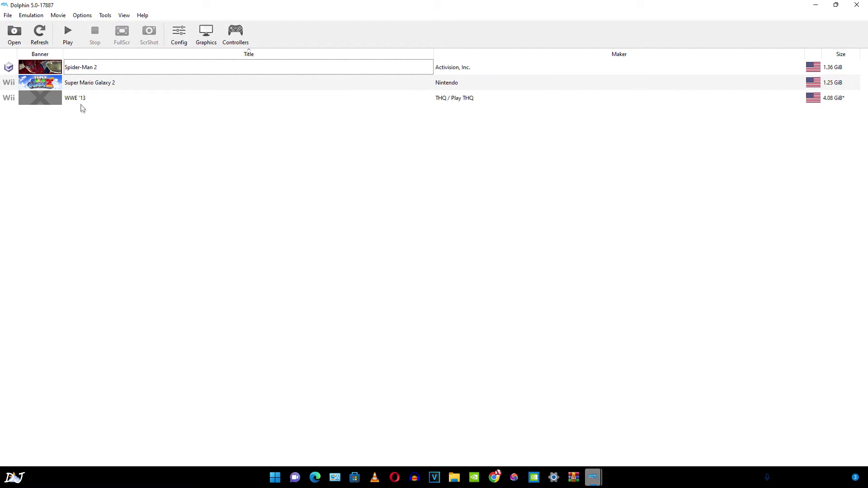
# - Open the properties of Spider-Man 2 and turn on Enable MMU in its game-specific core settings
pyautogui.rightClick(58, 68)
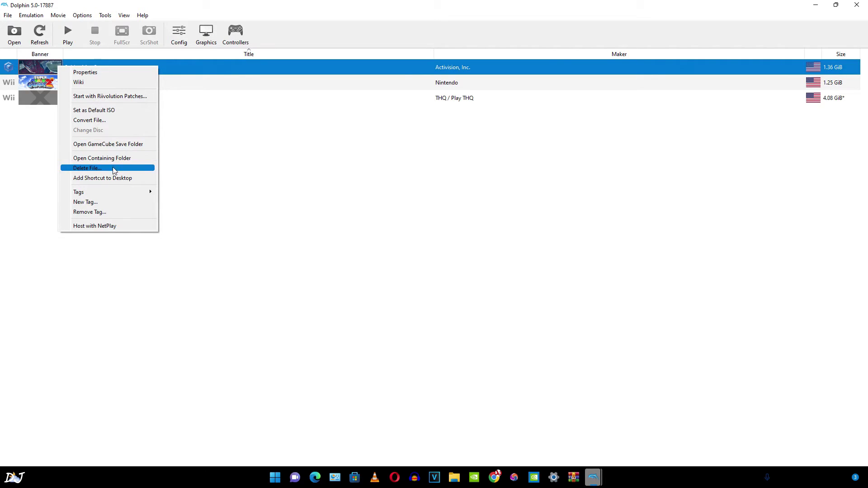
pyautogui.click(117, 74)
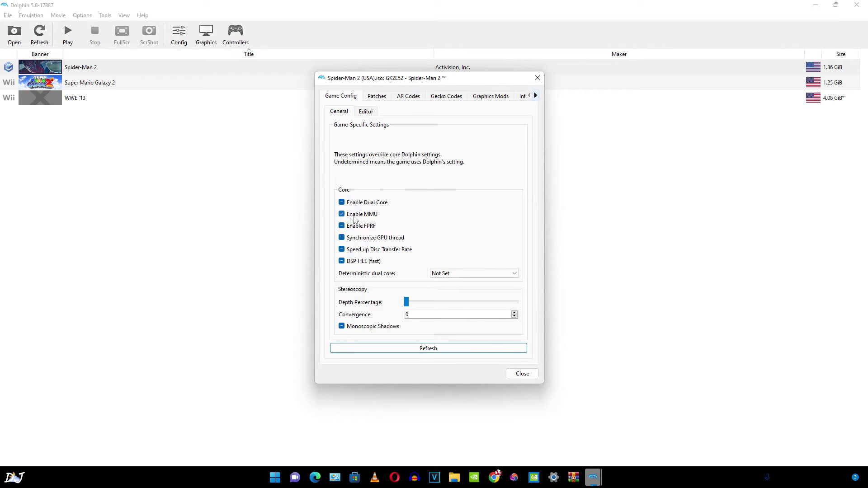
pyautogui.click(342, 214)
# - Download the available Gecko codes for Spider-Man 2 and dismiss the completion message
pyautogui.click(445, 99)
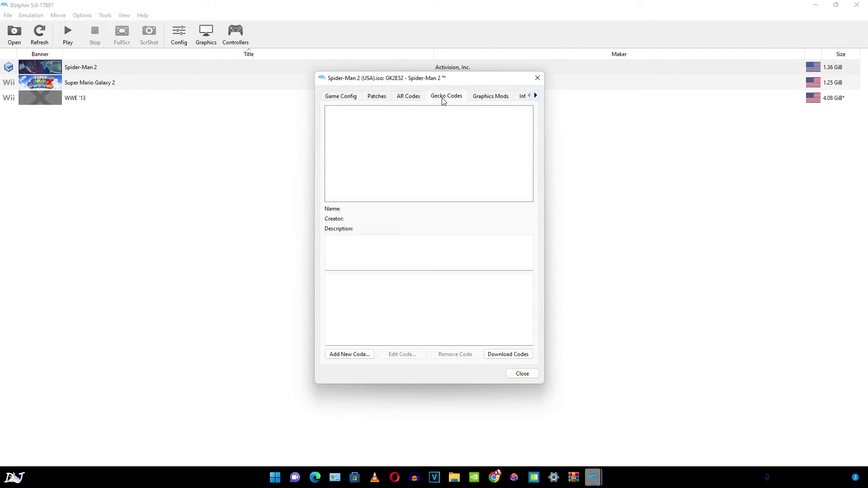
pyautogui.click(515, 355)
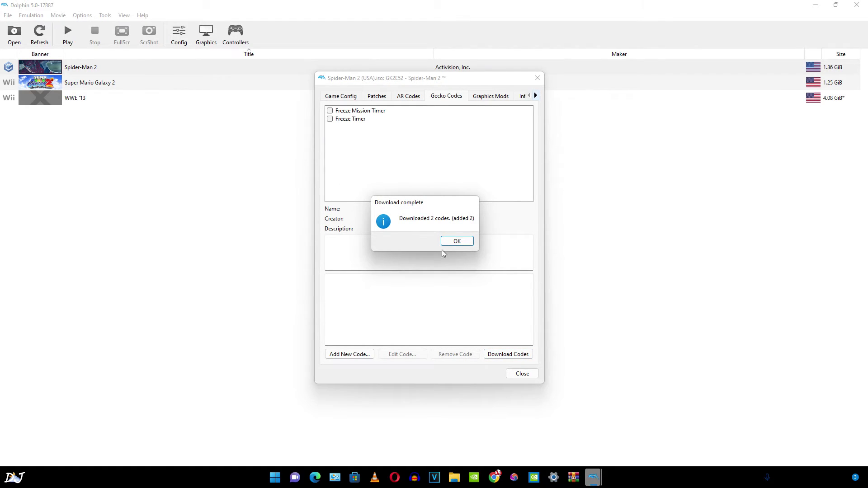
pyautogui.click(452, 241)
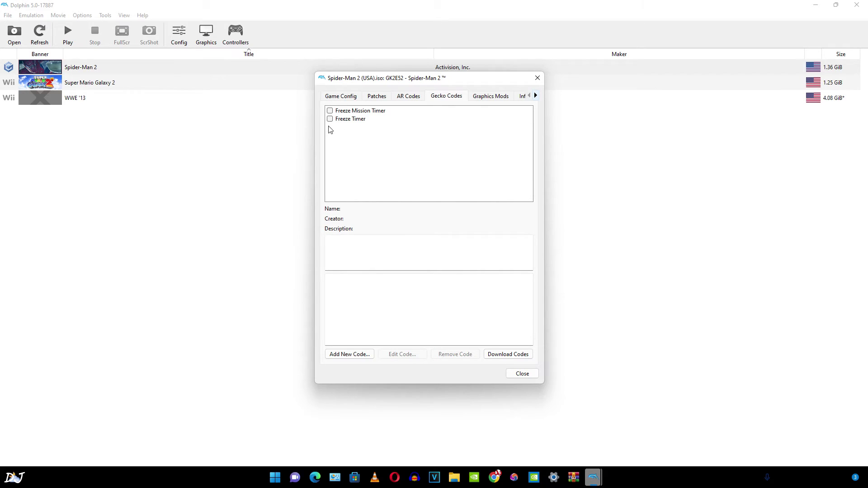